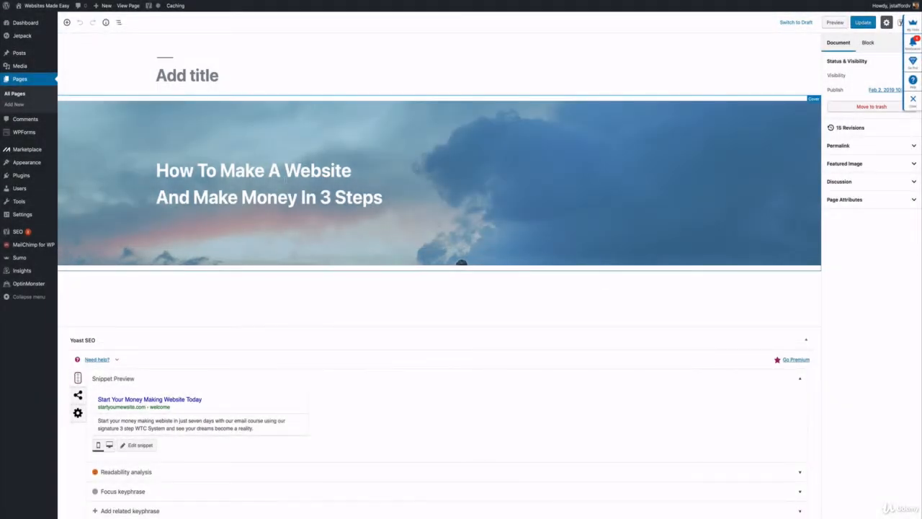
Add a paragraph block beneath the cover image and paste the copied Websites Made Easy introduction text into it.
scroll(440, 281, down, 1)
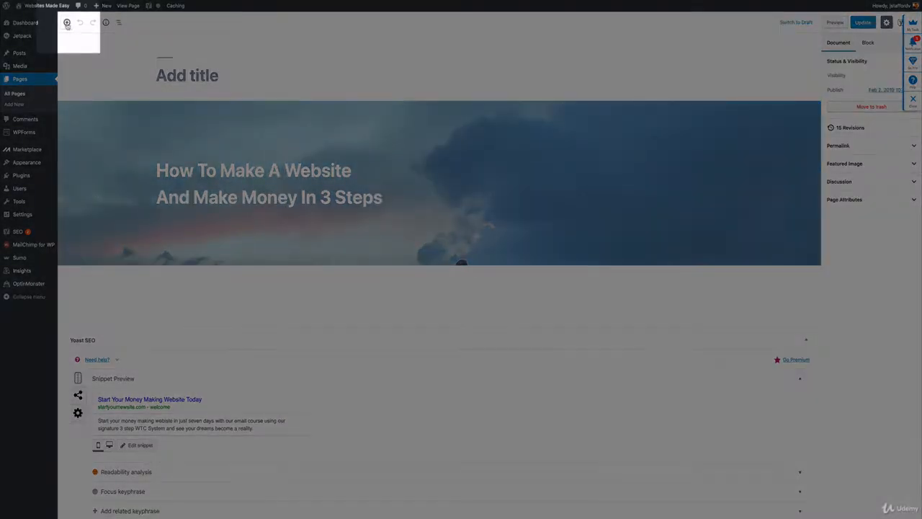
click(67, 22)
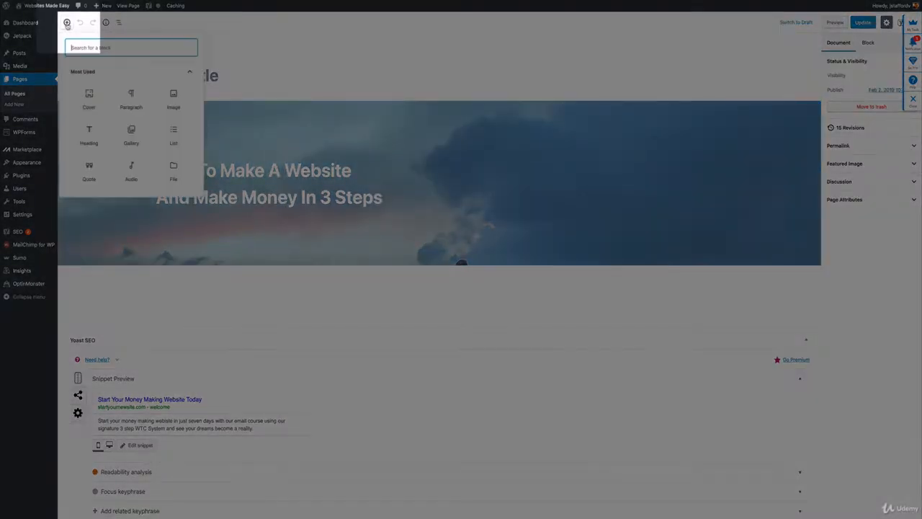
click(103, 299)
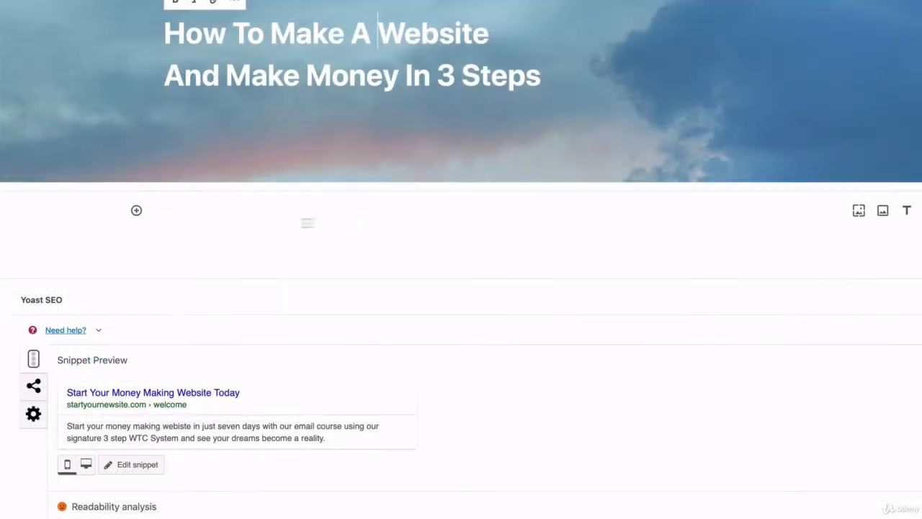
click(136, 211)
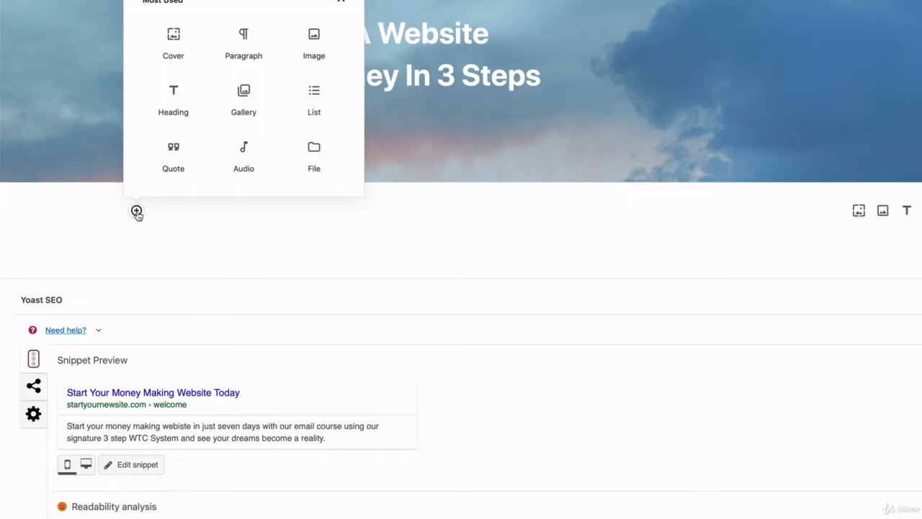
click(247, 45)
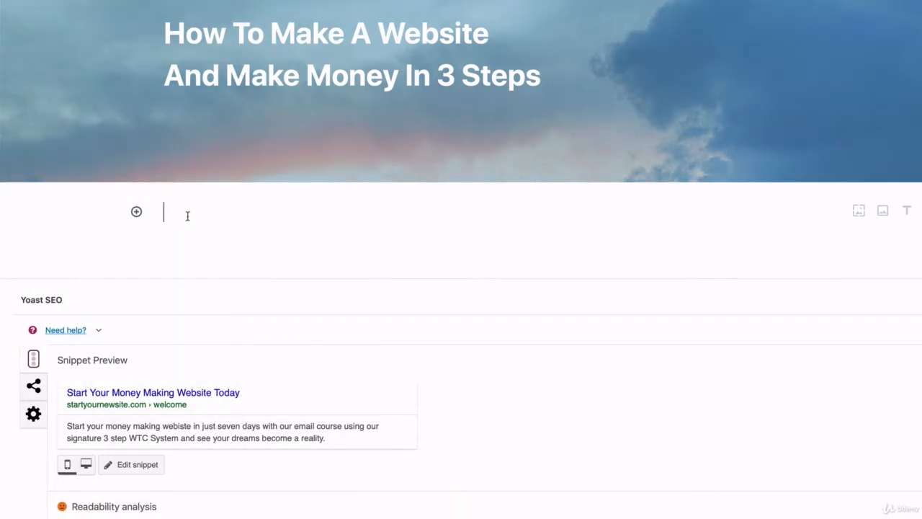
right_click(187, 216)
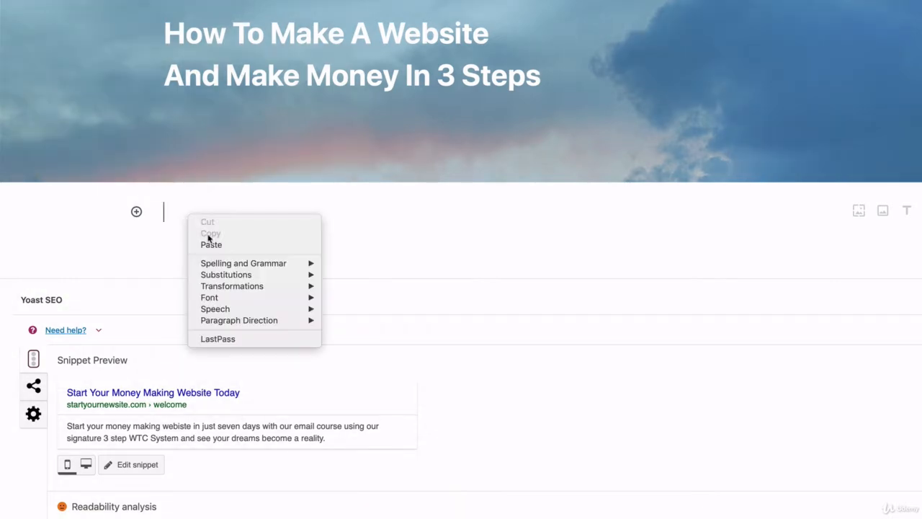
click(208, 245)
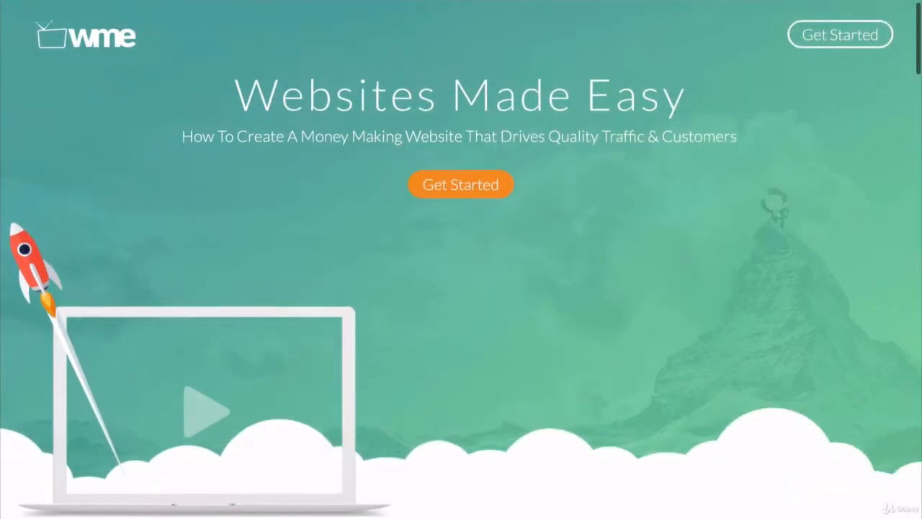
Look through the Websites Made Easy landing page, from the header past the Website, Traffic and Customers section to the Members Area.
scroll(461, 259, down, 5)
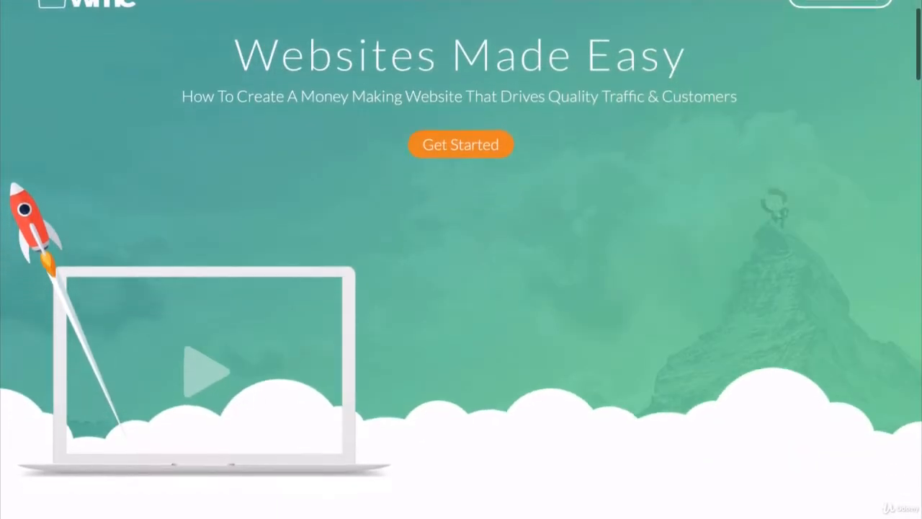
scroll(461, 259, down, 2)
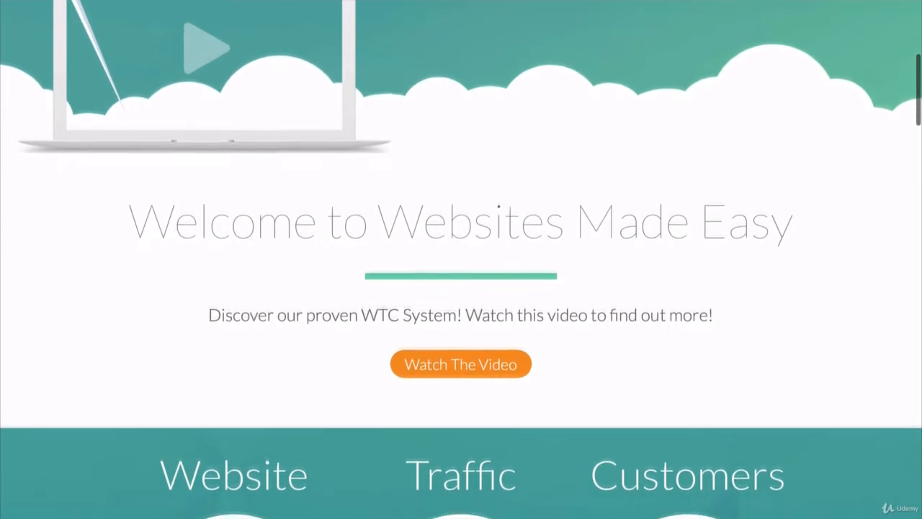
scroll(461, 259, down, 4)
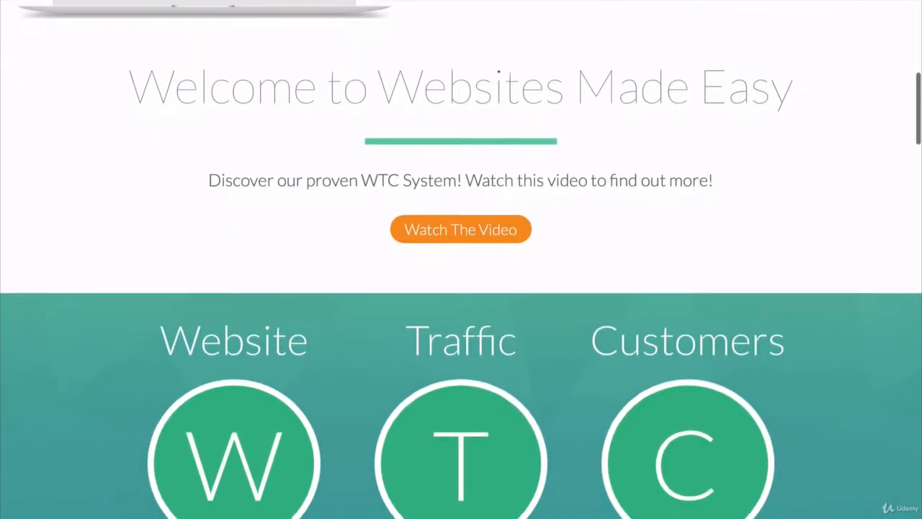
scroll(461, 260, down, 4)
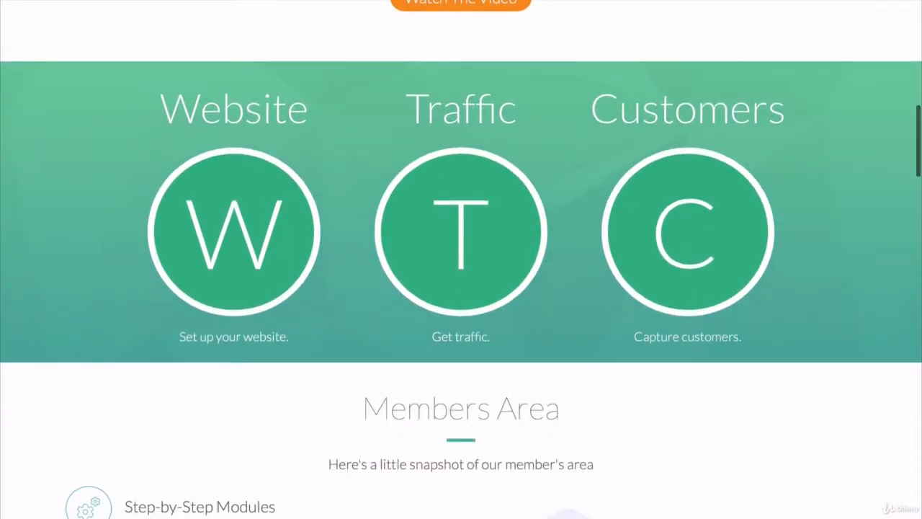
scroll(460, 260, down, 2)
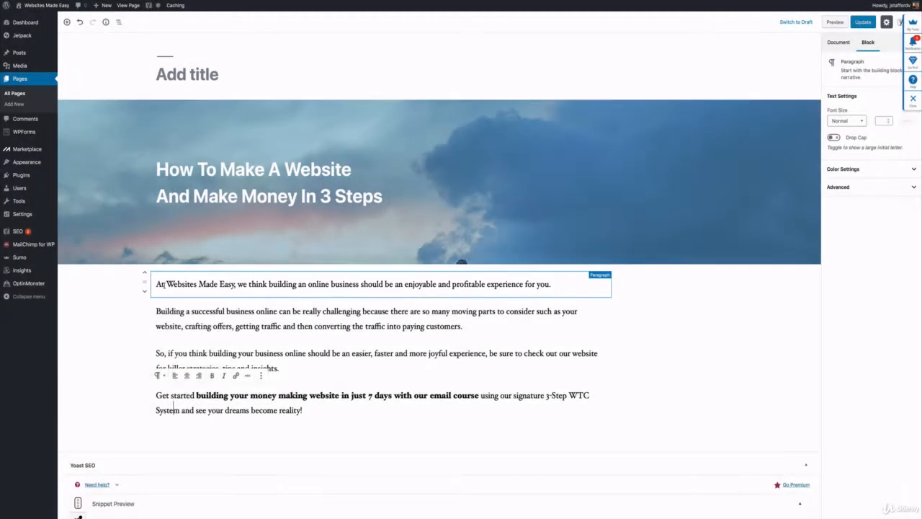
Turn on Drop Cap for the opening "At Websites Made Easy" paragraph and update the page.
click(165, 284)
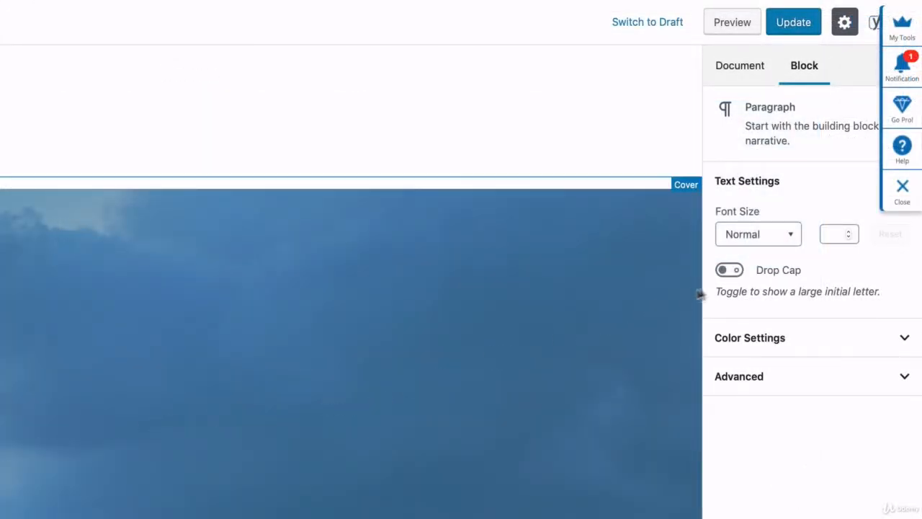
click(729, 270)
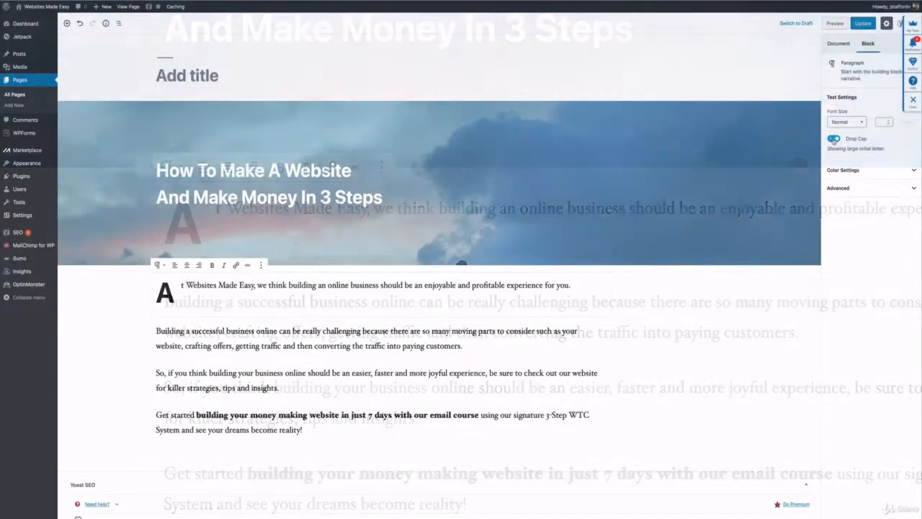
click(833, 139)
click(833, 139)
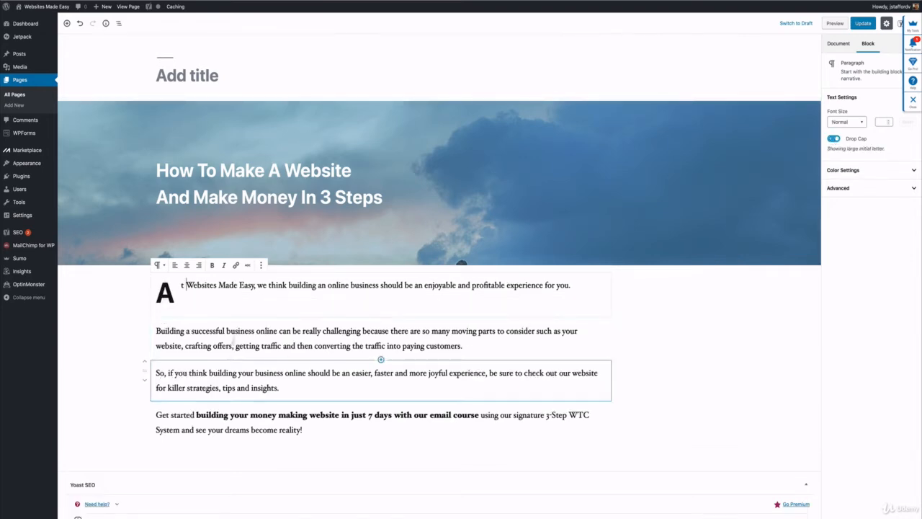
scroll(250, 294, down, 2)
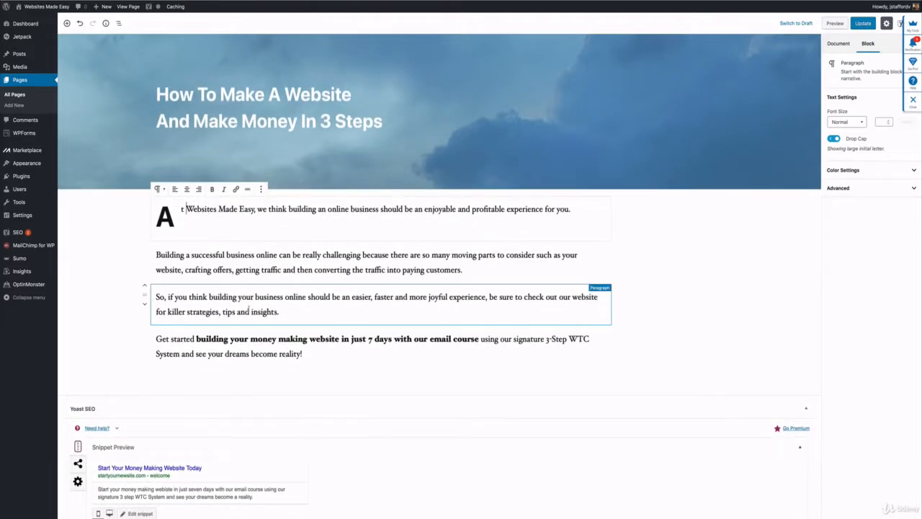
click(250, 334)
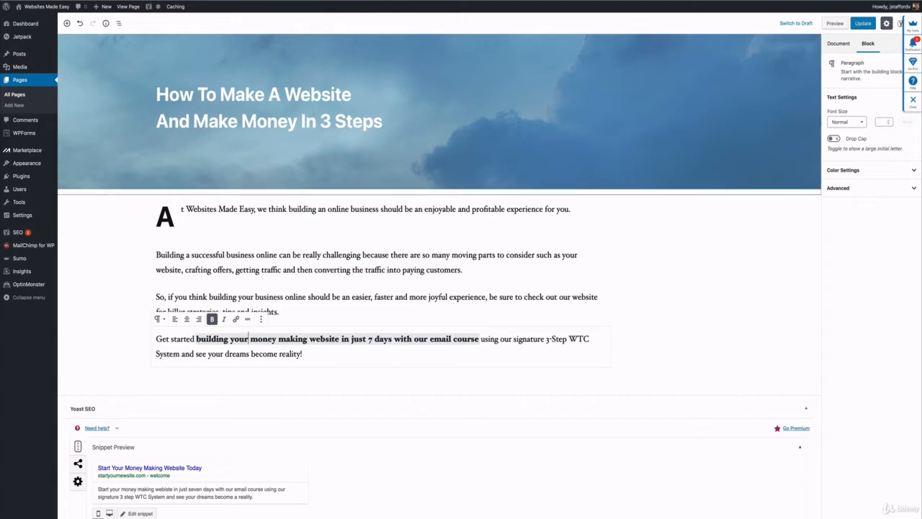
click(862, 24)
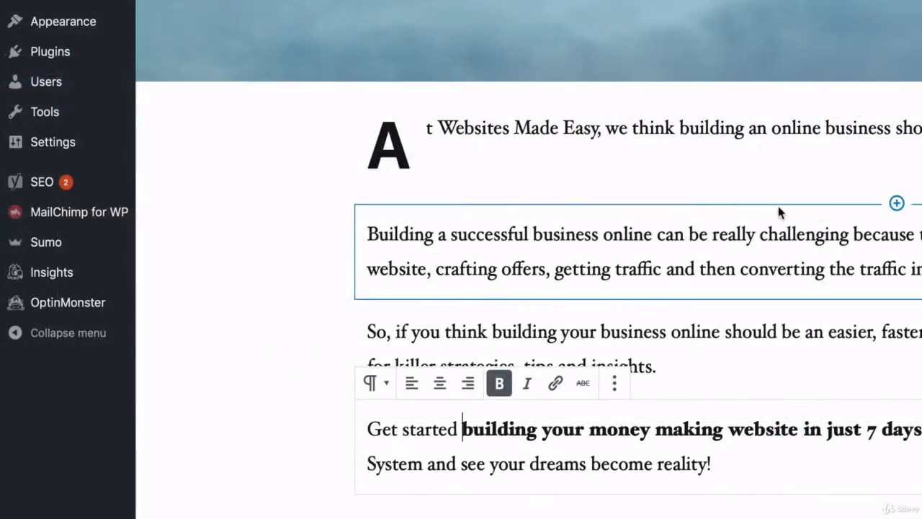
Open the MailChimp for WP general settings with the API key field, and from there the plugin's form editor.
mouse_move(58, 216)
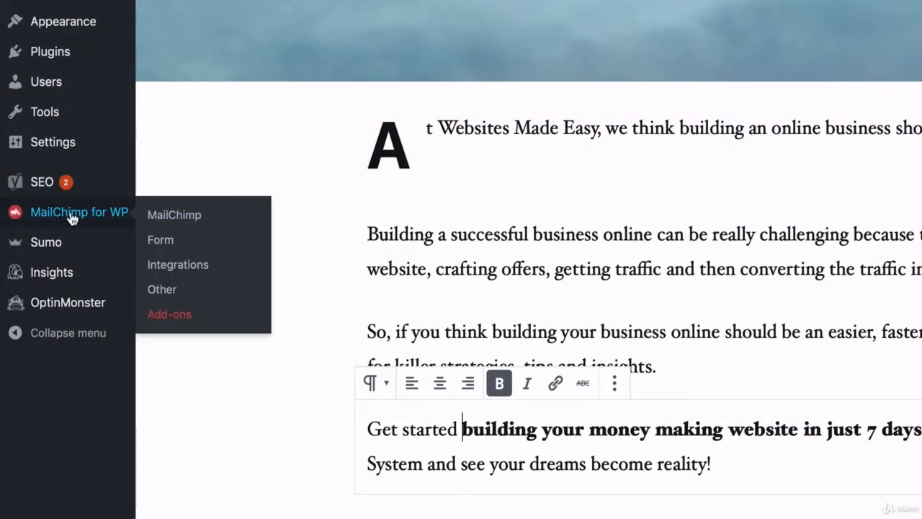
click(162, 215)
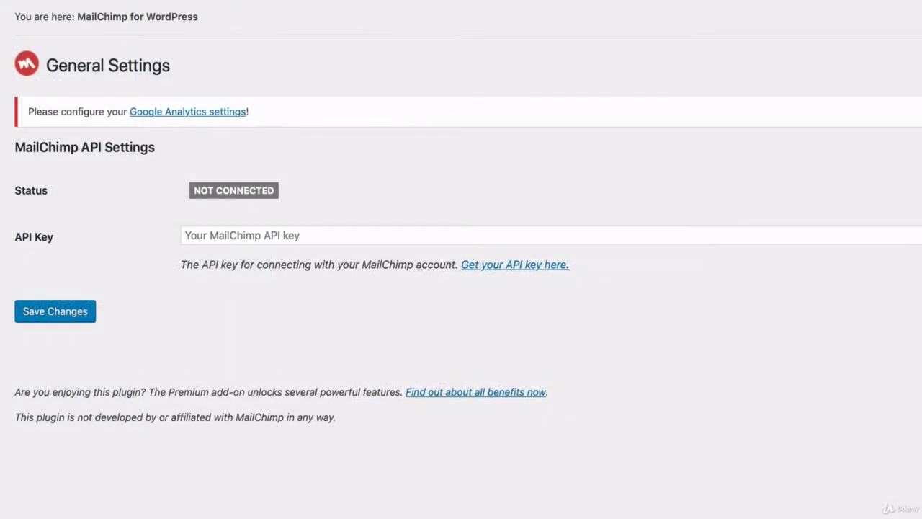
click(268, 238)
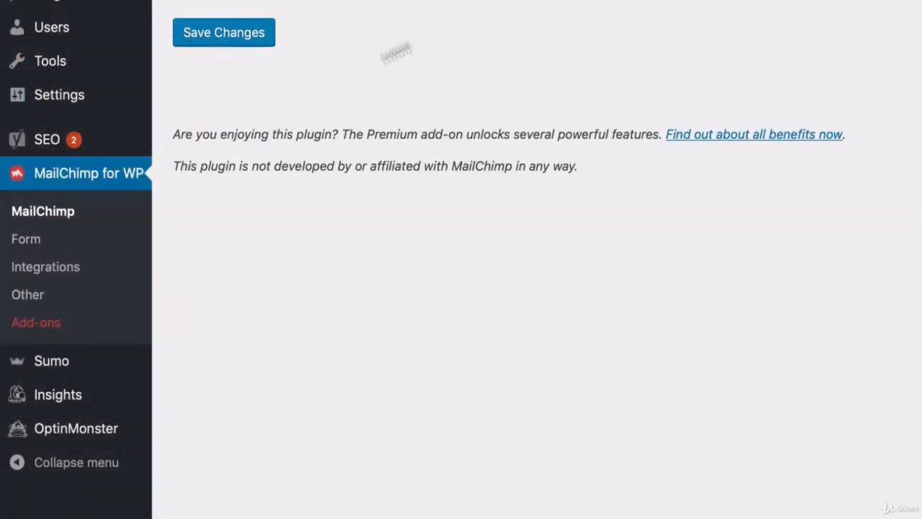
click(27, 251)
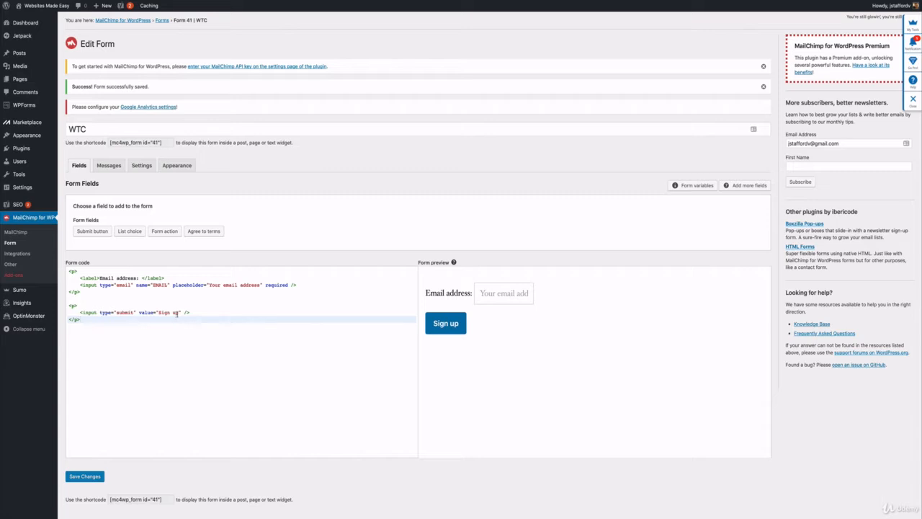
Replace the submit button text "Sign up" in the form code with "Yes! Show Me How!" and save the form.
drag(178, 313, 162, 315)
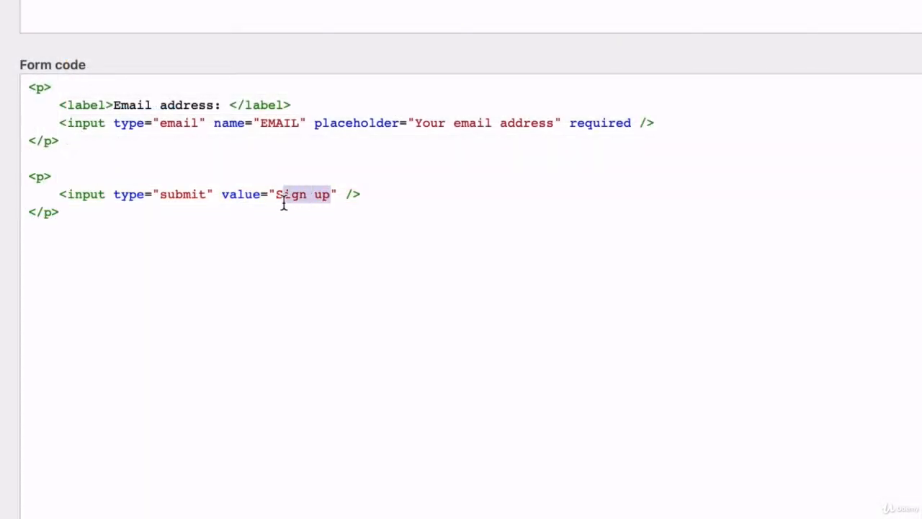
drag(283, 203, 281, 202)
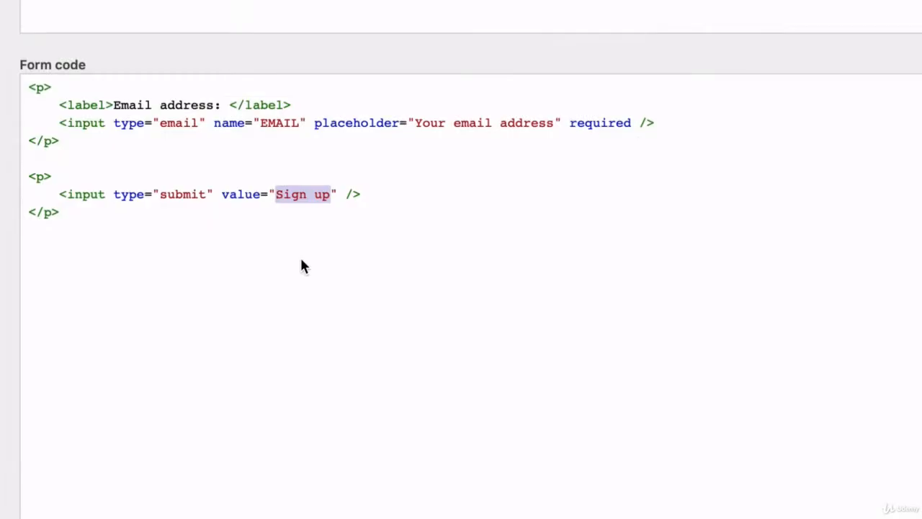
key(BackSpace)
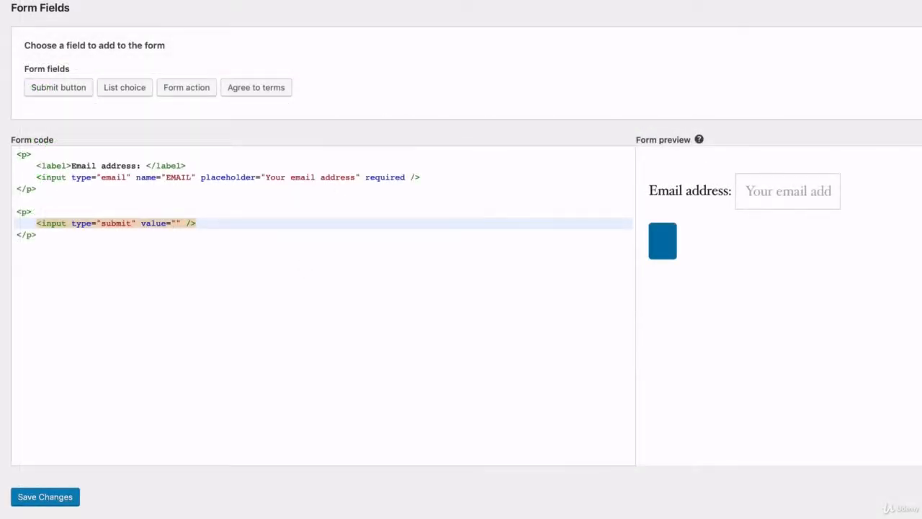
text(Yes)
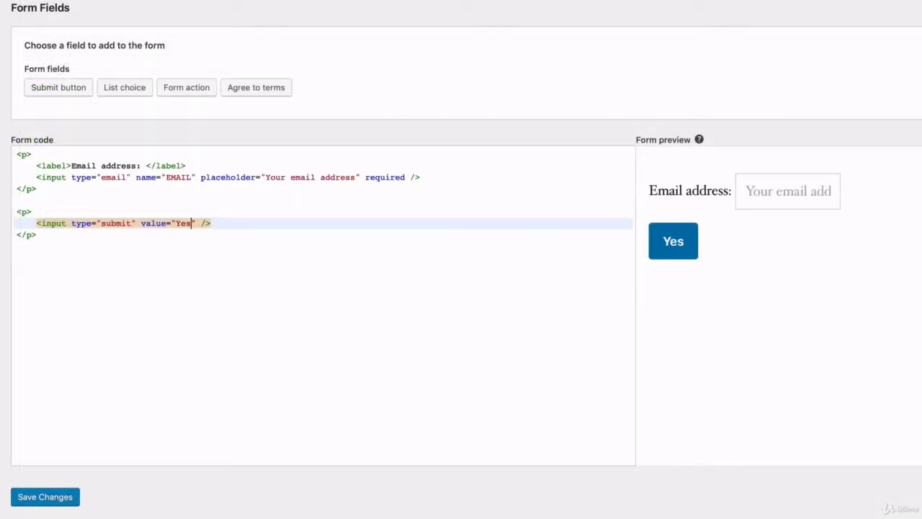
text(! Shoe)
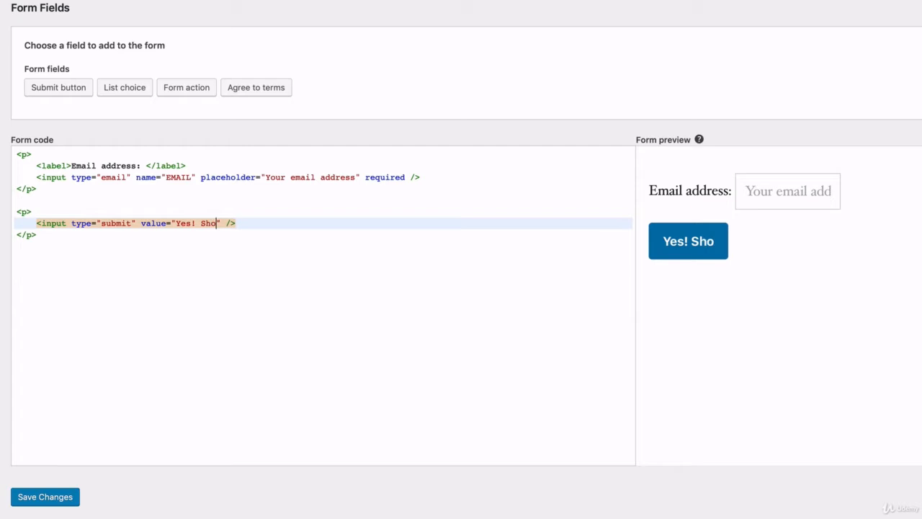
key(BackSpace)
key(BackSpace)
text(w Me )
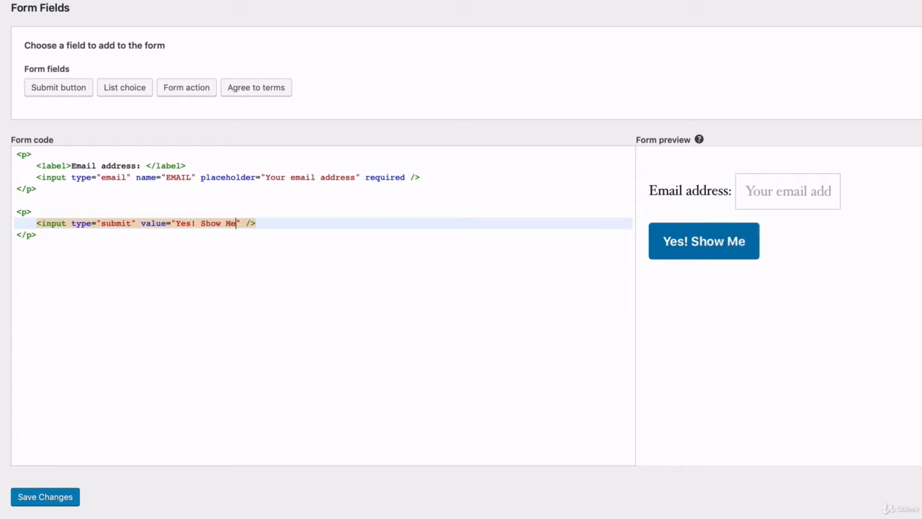
text(How)
text(!)
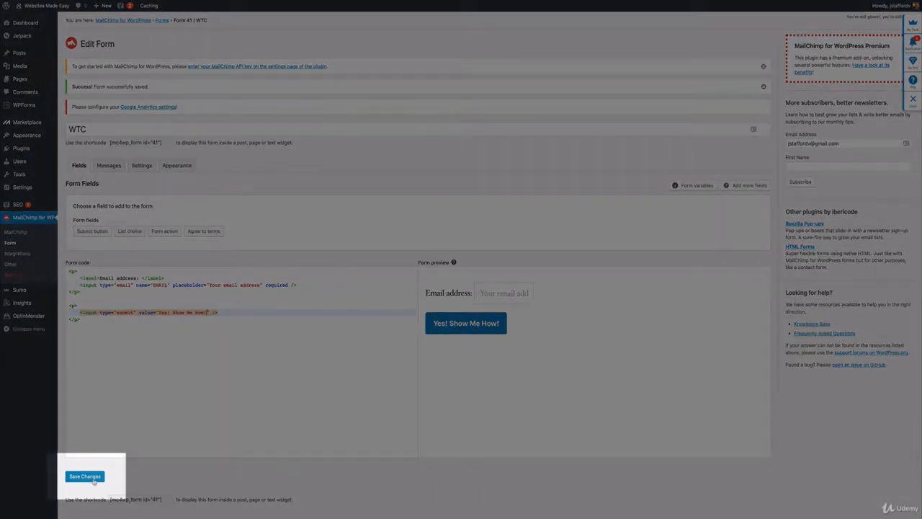
click(93, 479)
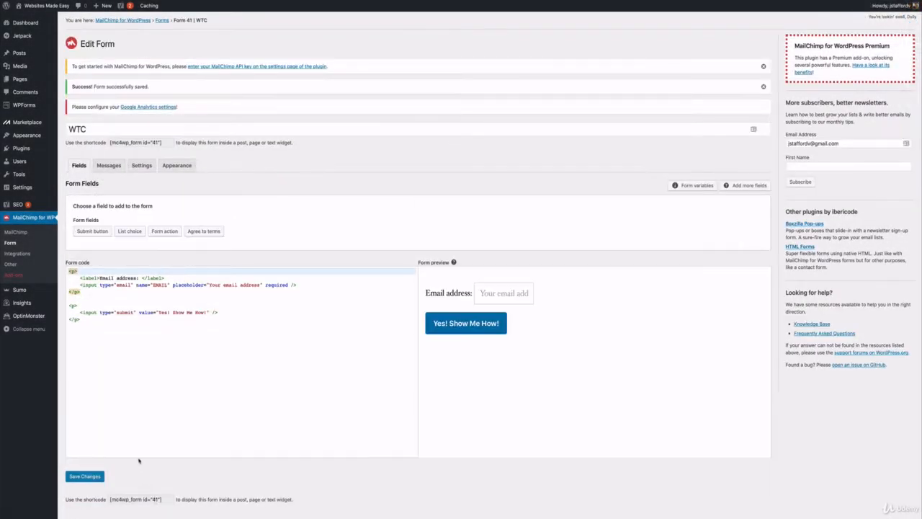
Copy the WTC form's shortcode [mc4wp_form id="41"] from beneath the form code.
scroll(139, 458, down, 2)
click(144, 432)
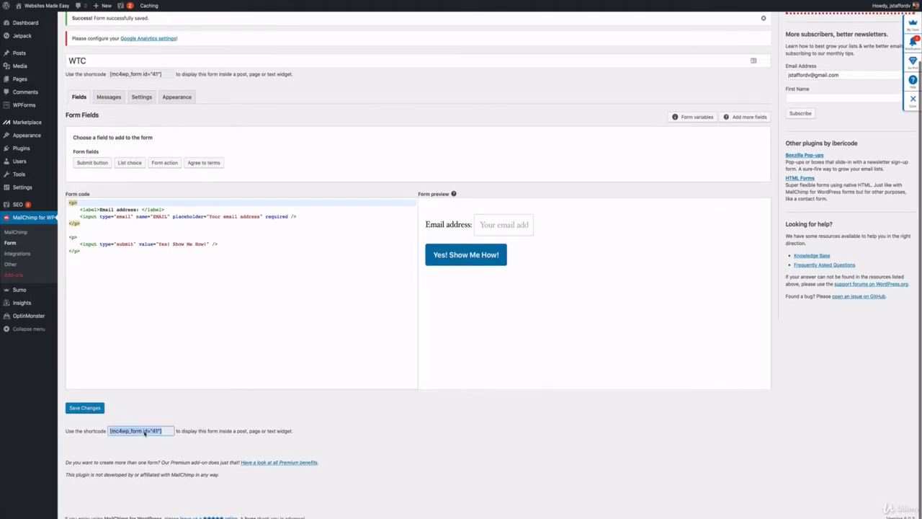
right_click(144, 432)
click(158, 444)
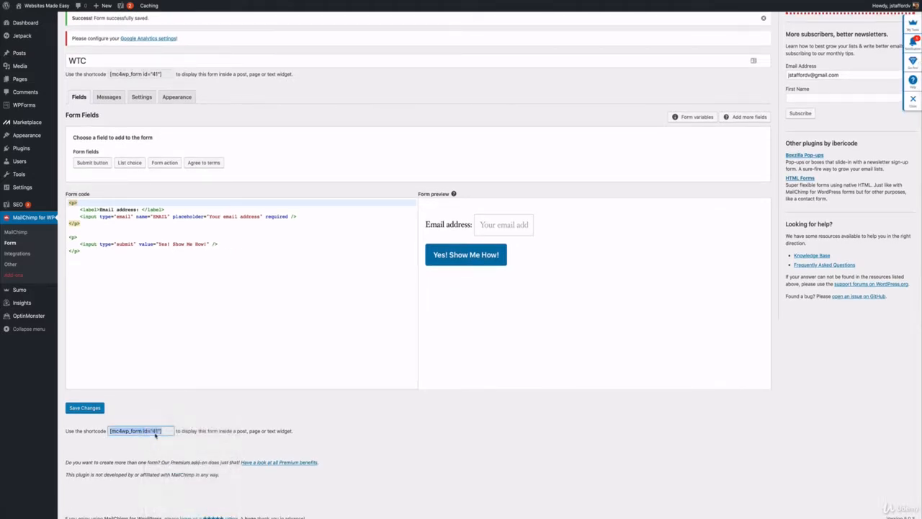
Reopen the untitled front page for editing from the list of all pages and go to its last paragraph.
scroll(108, 178, up, 2)
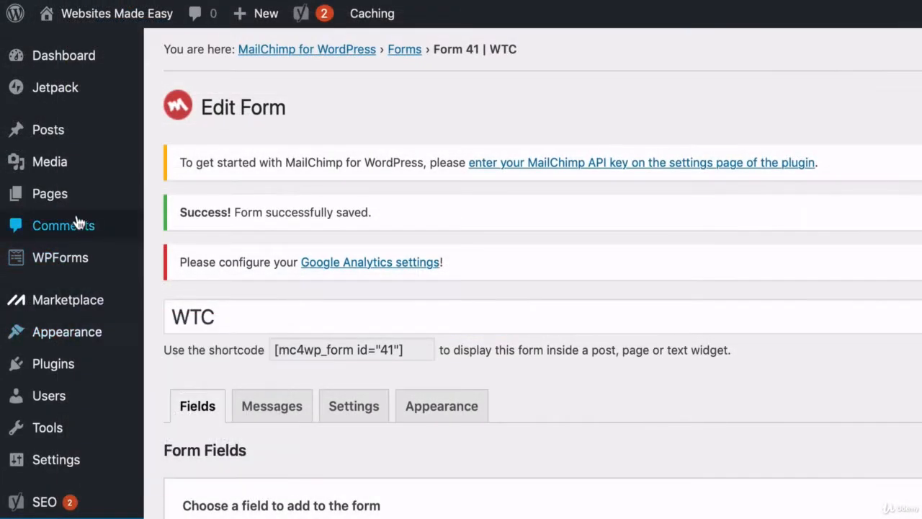
mouse_move(78, 200)
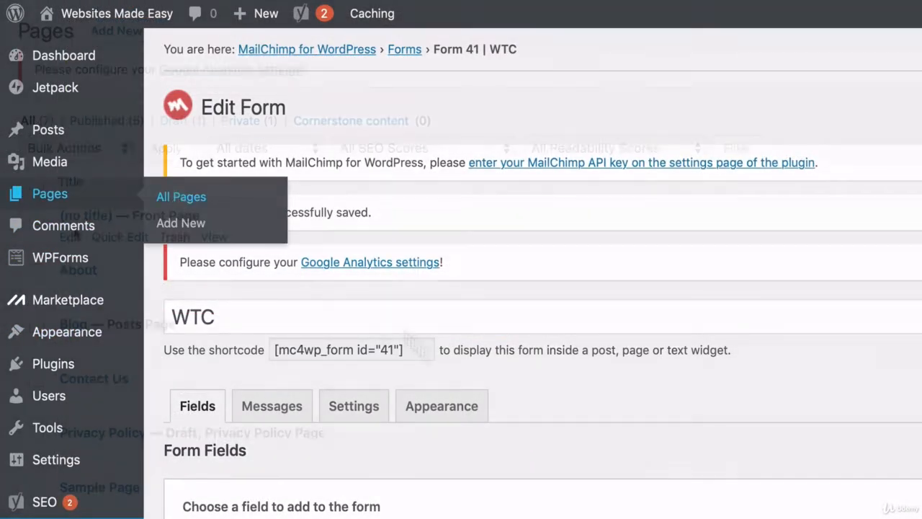
click(178, 198)
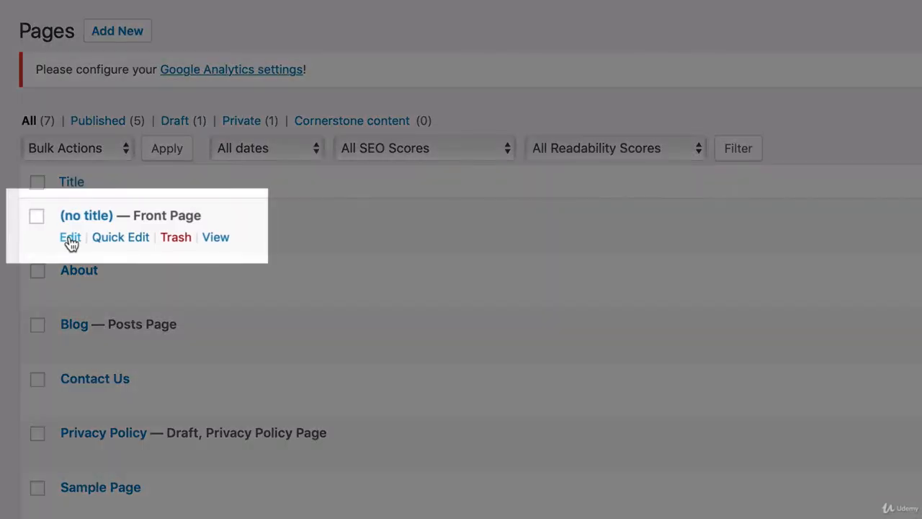
click(70, 239)
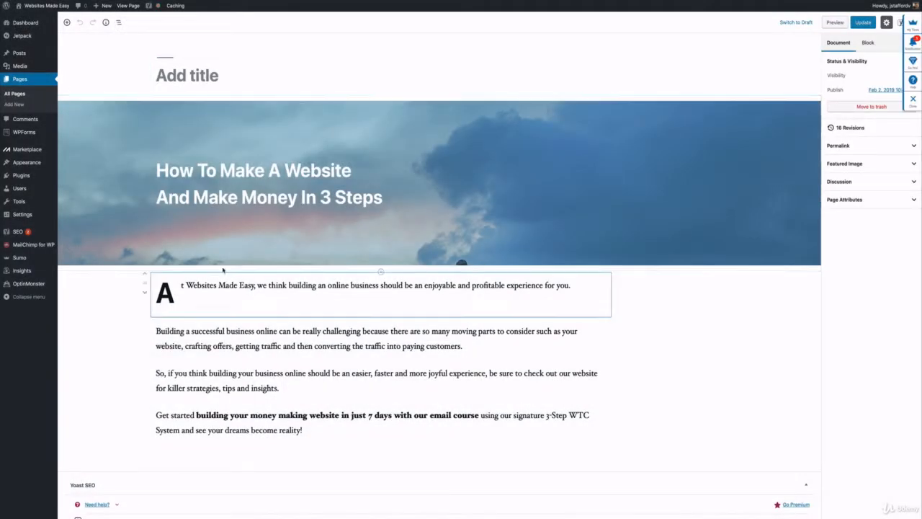
scroll(223, 273, down, 2)
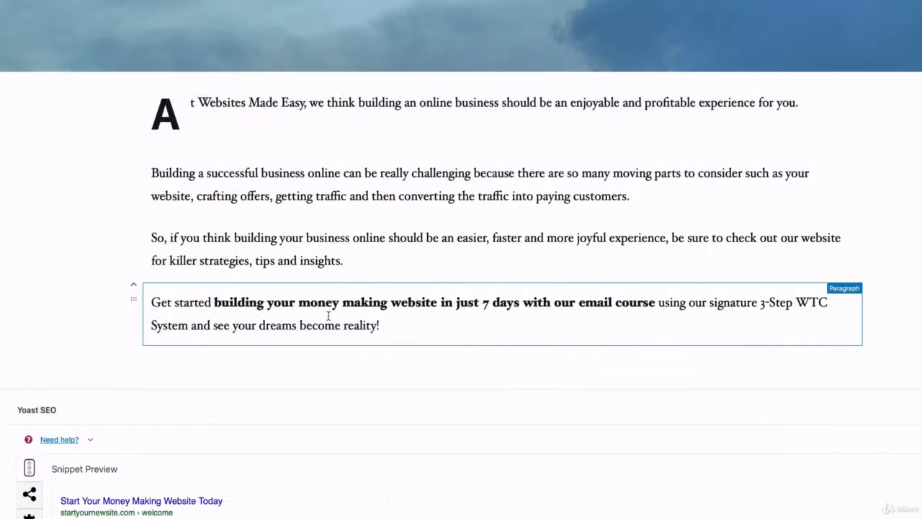
Paste the shortcode [mc4wp_form id="41"] as a new block below the last paragraph and update the page.
click(328, 317)
click(325, 352)
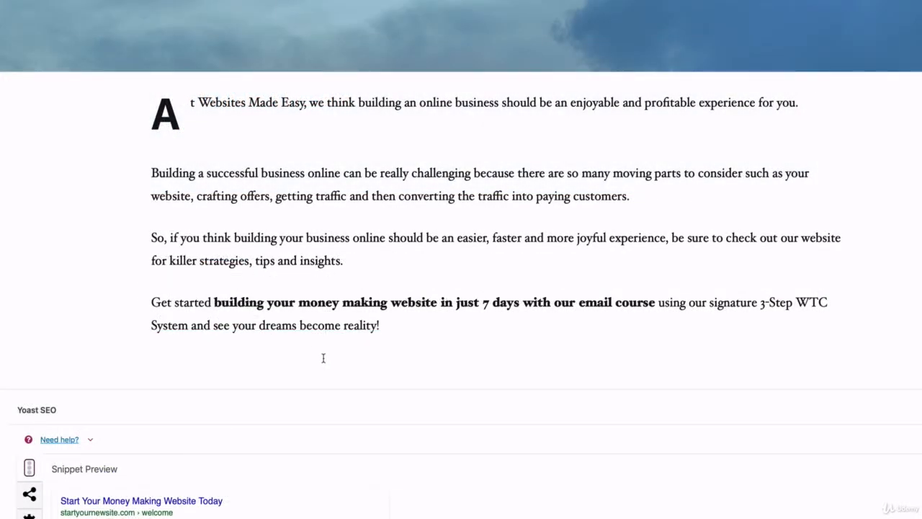
click(324, 358)
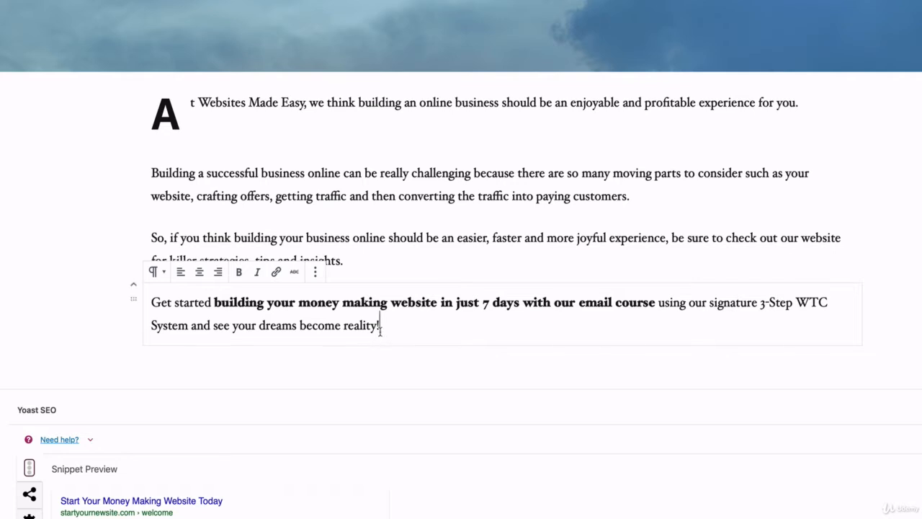
key(Return)
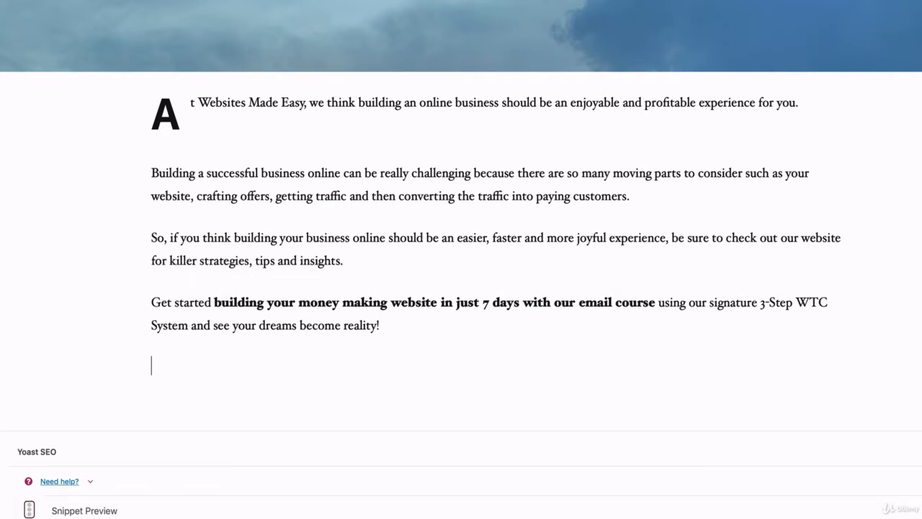
key(ctrl+v)
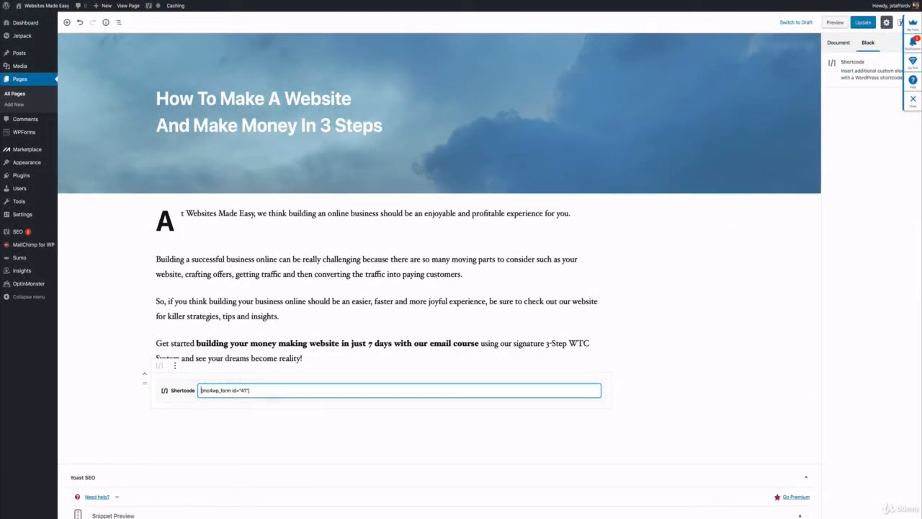
click(314, 358)
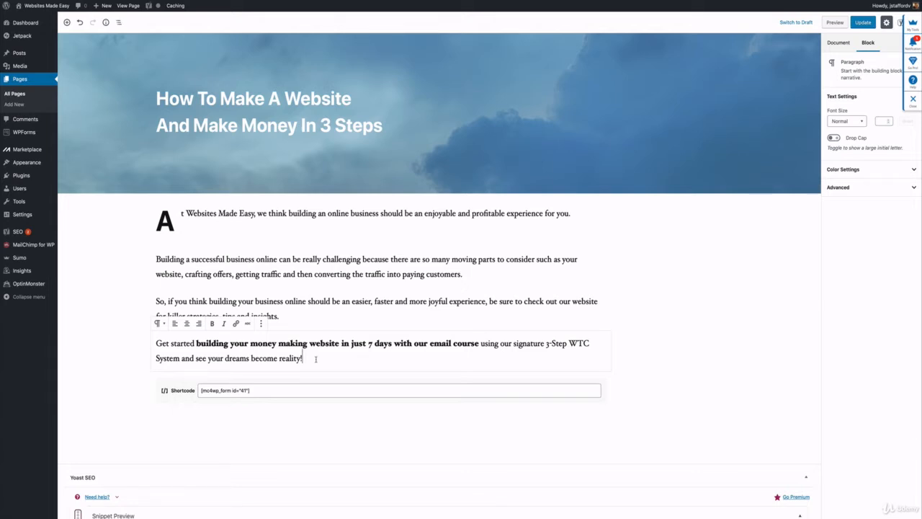
key(ctrl+s)
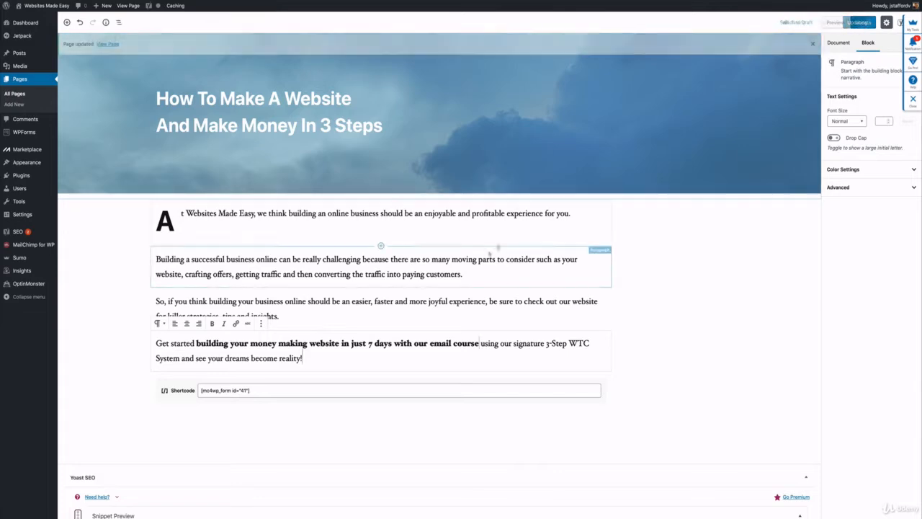
View the published front page and examine its site header, cover, introductory text and email sign-up form.
click(128, 6)
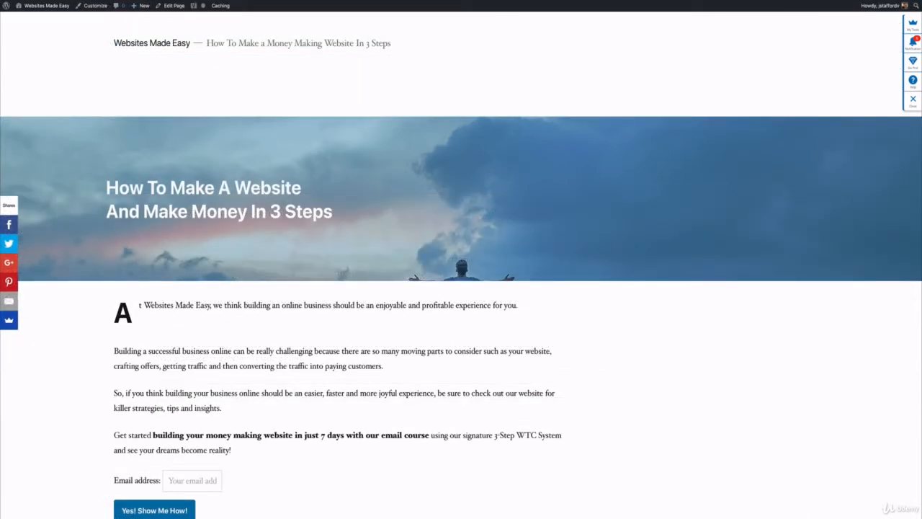
scroll(259, 182, down, 2)
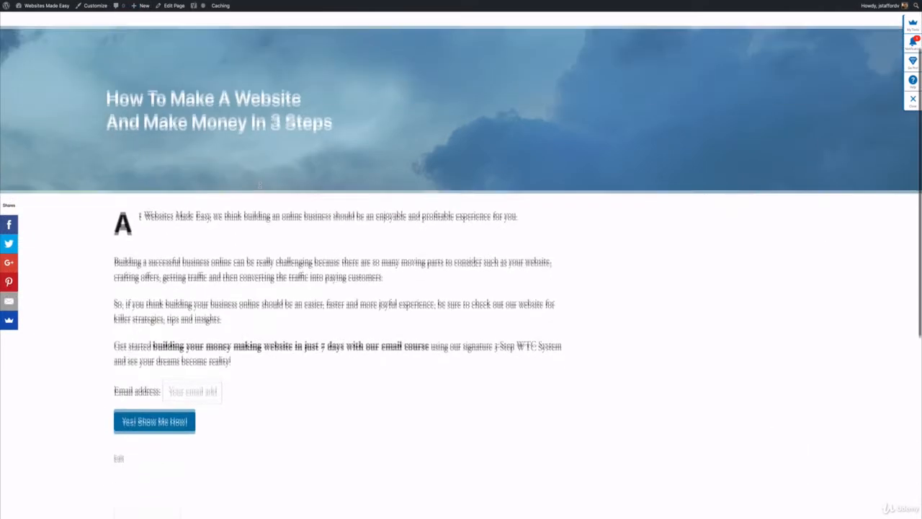
scroll(259, 183, up, 2)
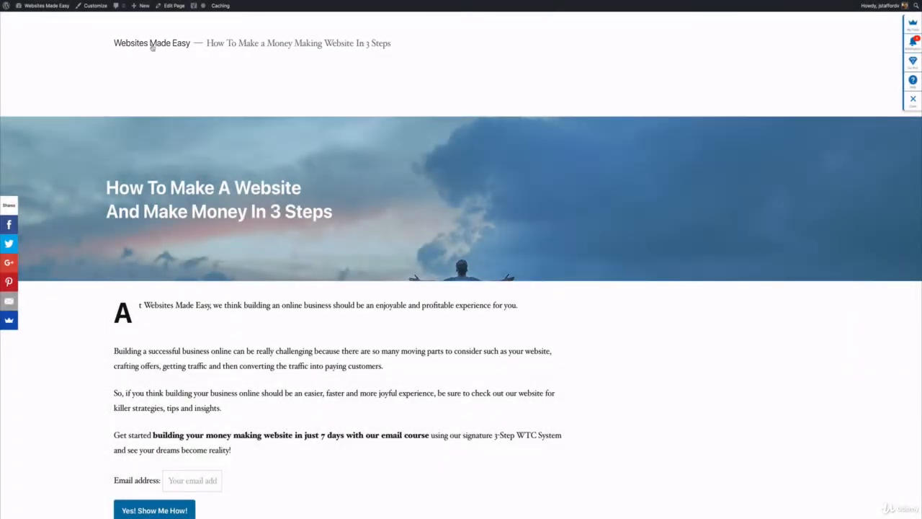
scroll(152, 48, down, 1)
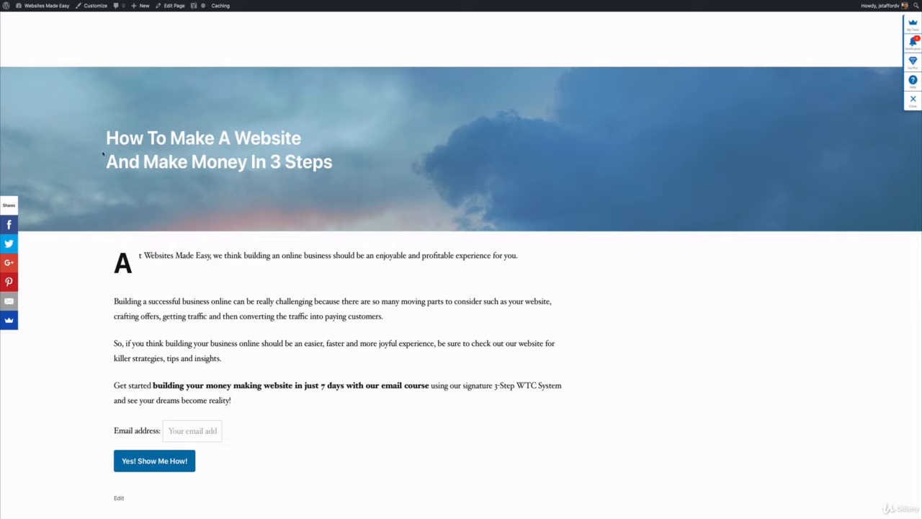
scroll(107, 151, up, 2)
scroll(108, 153, down, 1)
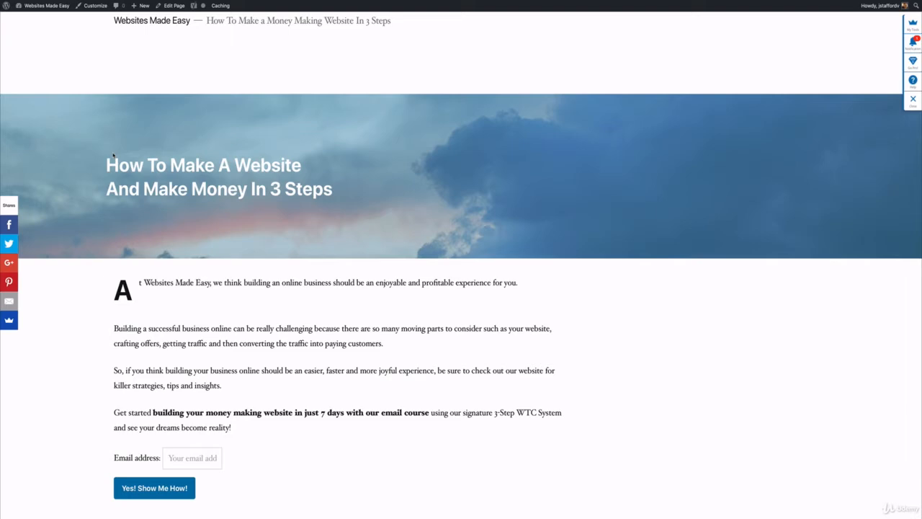
scroll(113, 153, down, 4)
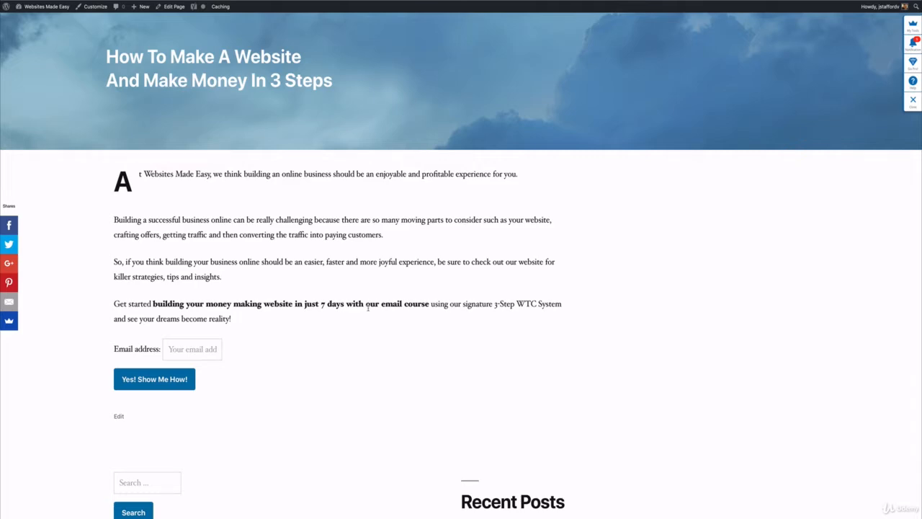
scroll(368, 307, down, 2)
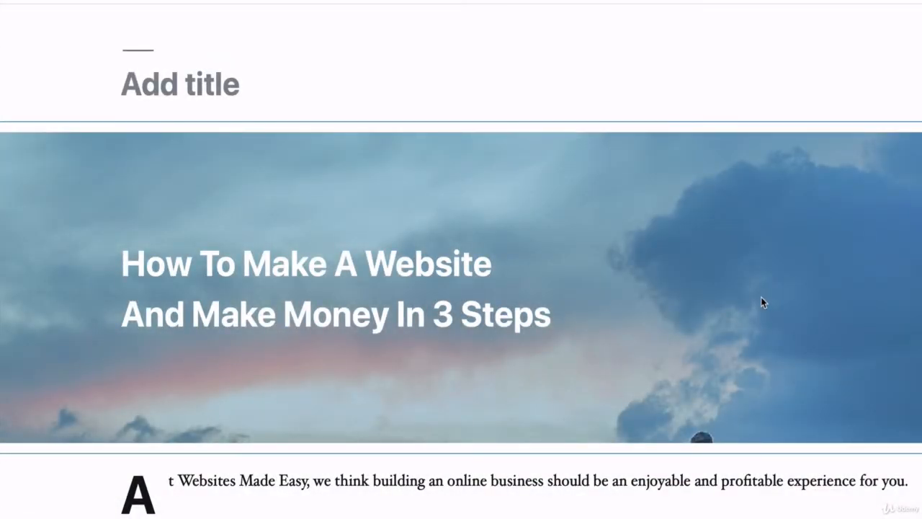
Replace the cover block's background with the uploaded video ScreenFlow-2.mp4, update the page and view it.
click(760, 297)
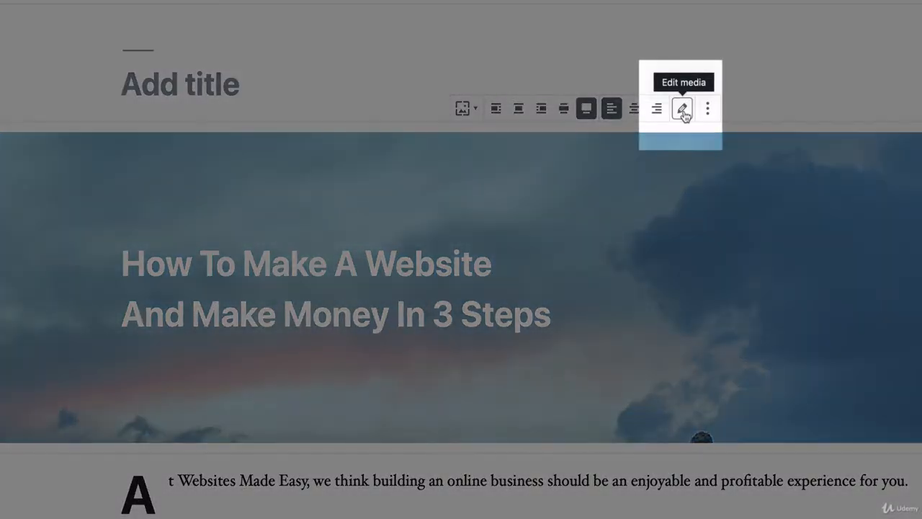
click(683, 110)
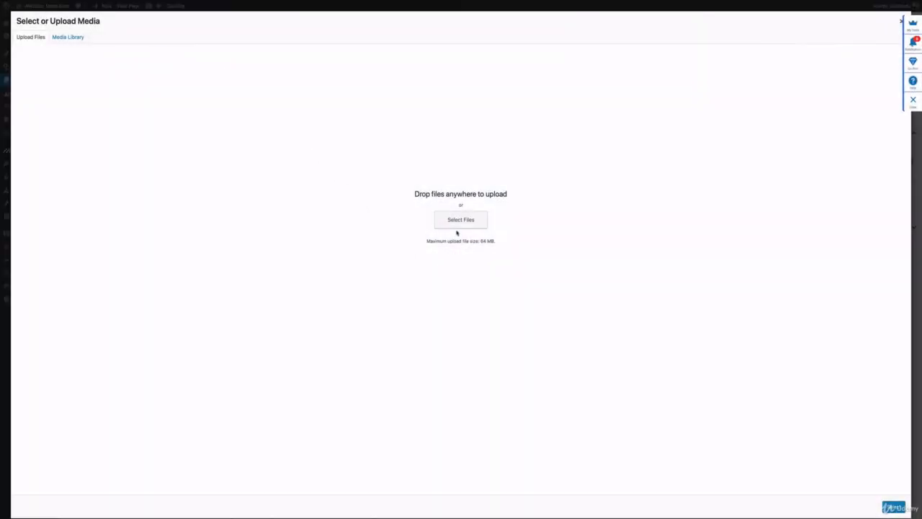
click(457, 227)
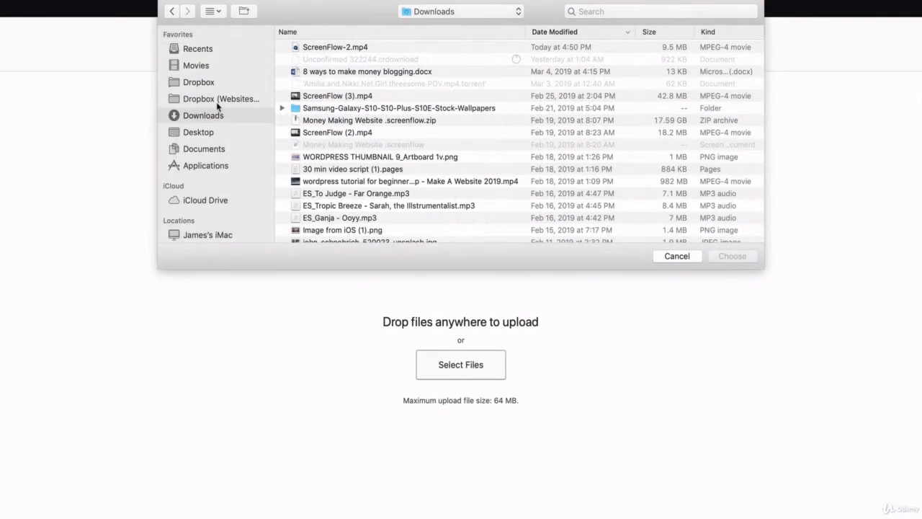
click(376, 31)
click(728, 256)
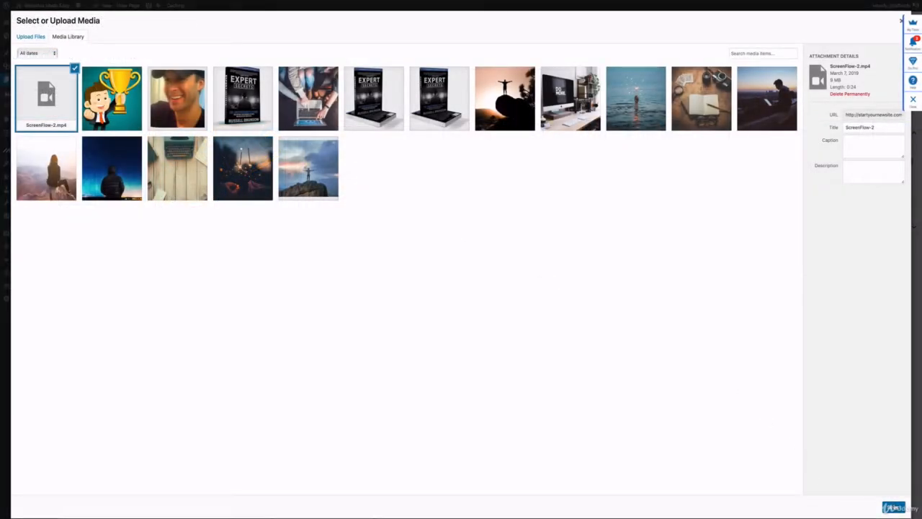
click(893, 506)
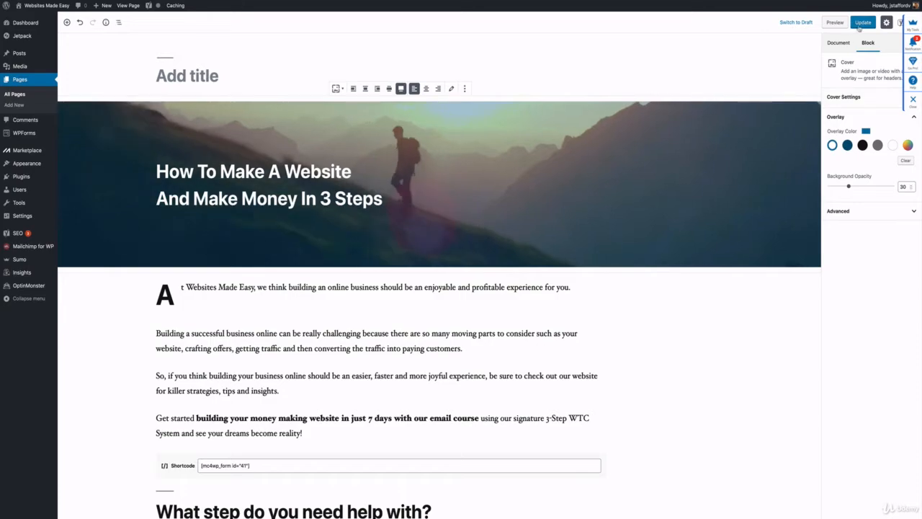
click(861, 23)
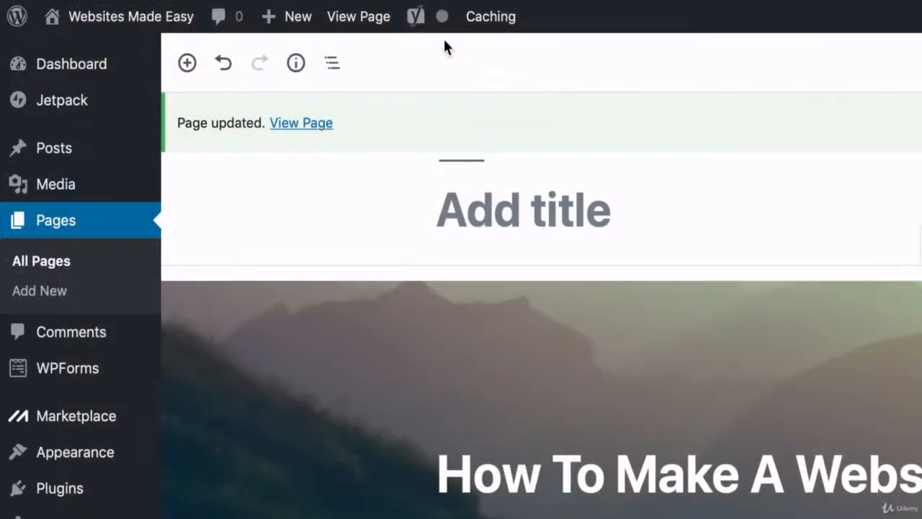
click(364, 23)
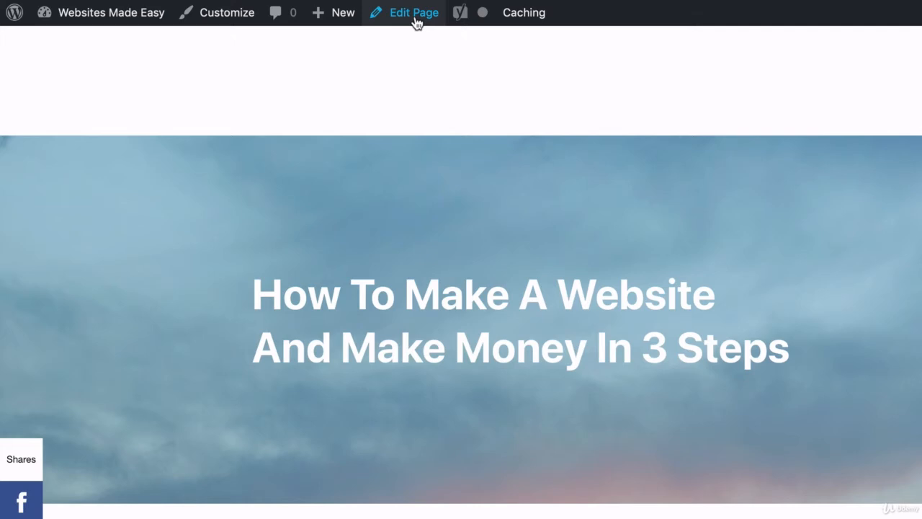
Reopen the page for editing and add the H2 heading "What step do you need help with?" below the sign-up form shortcode.
click(415, 18)
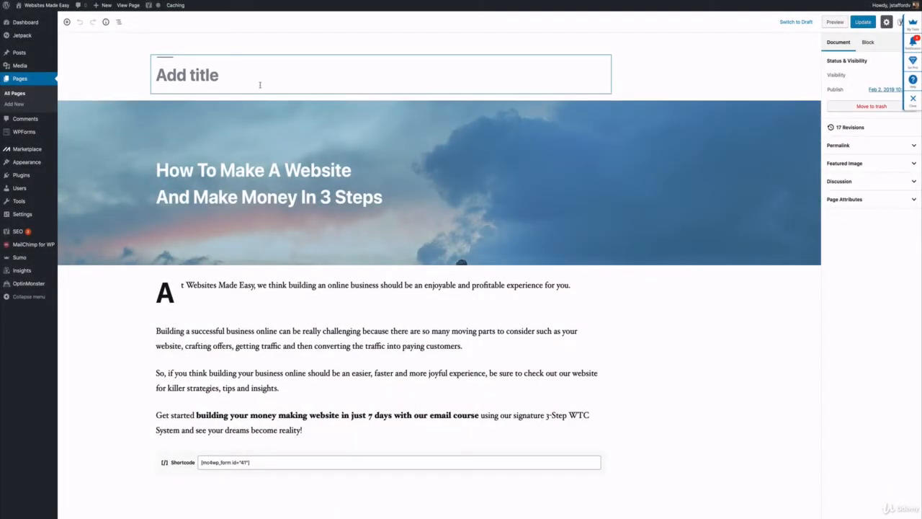
scroll(260, 85, down, 5)
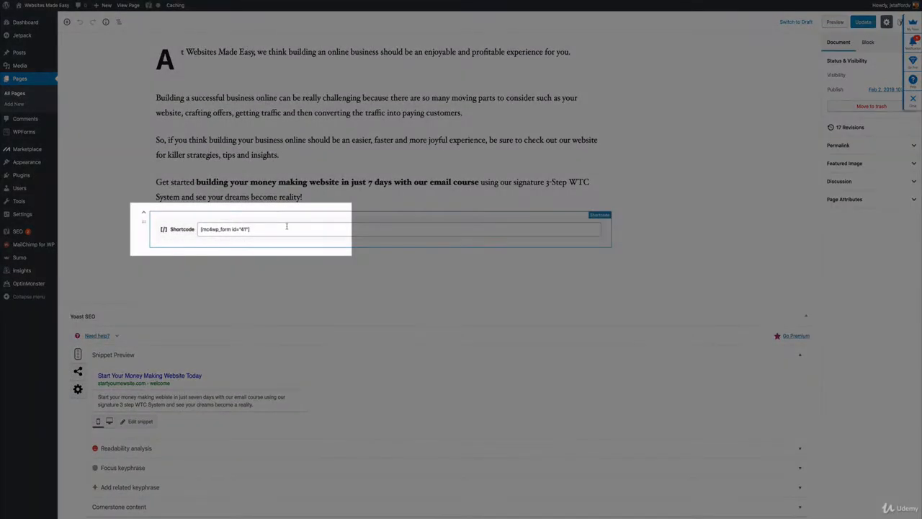
click(285, 226)
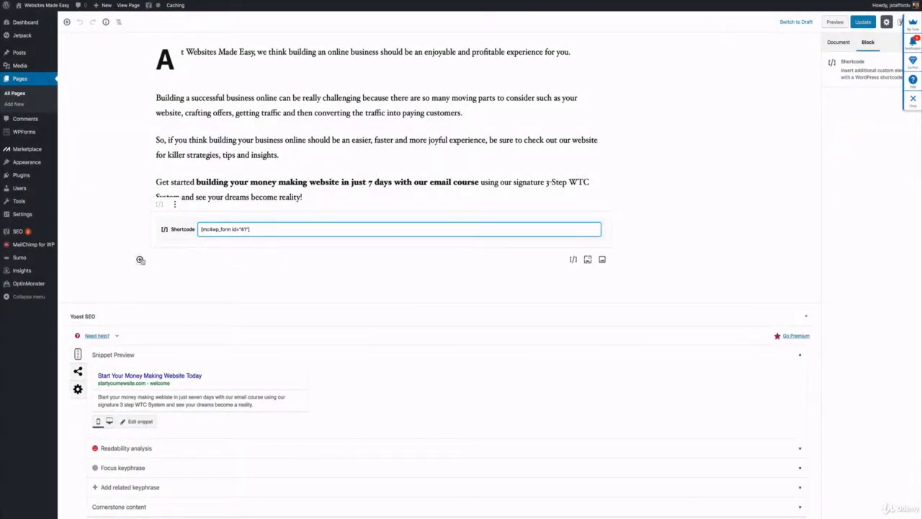
click(139, 259)
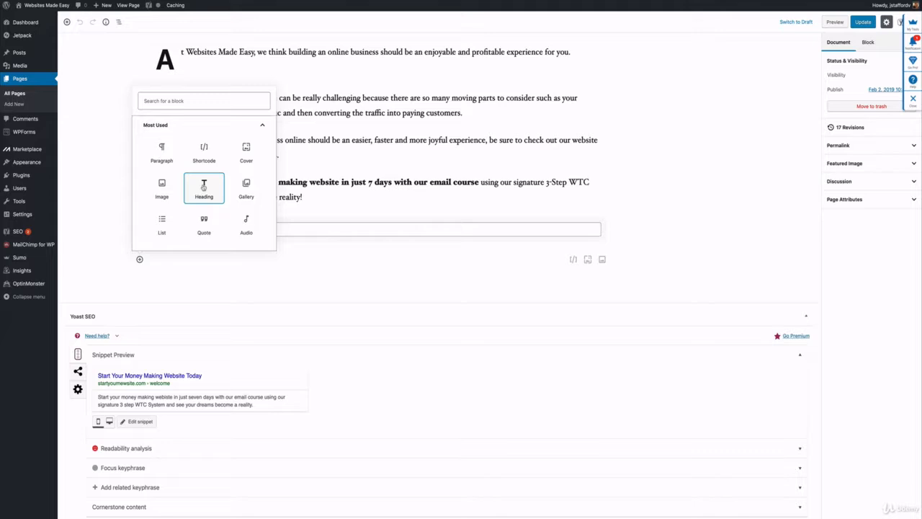
click(204, 187)
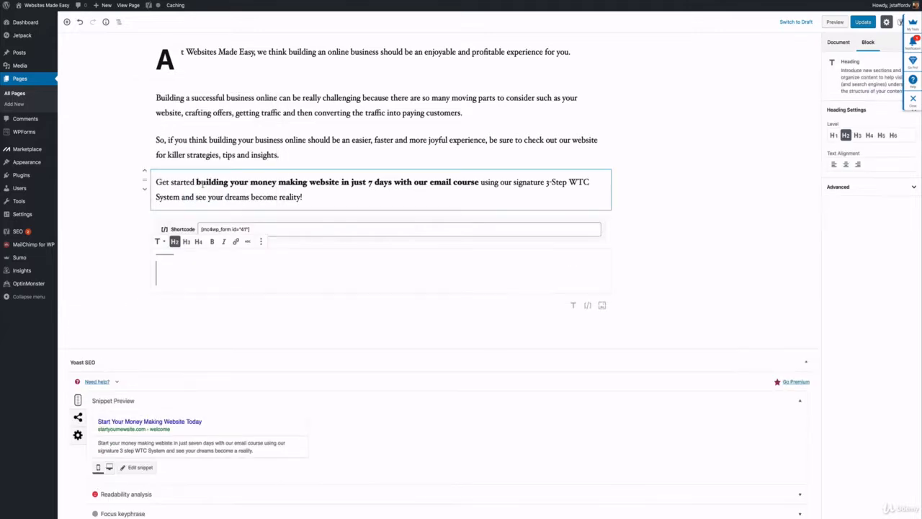
right_click(188, 268)
click(197, 286)
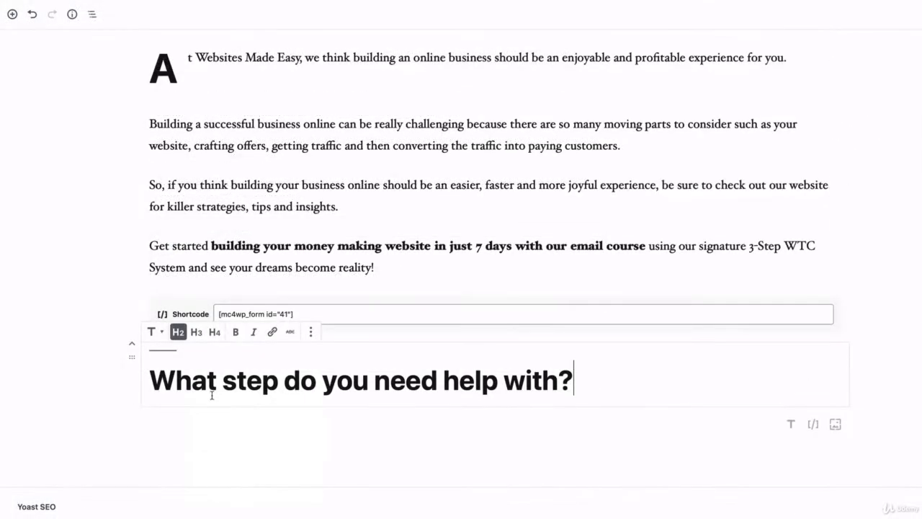
click(190, 419)
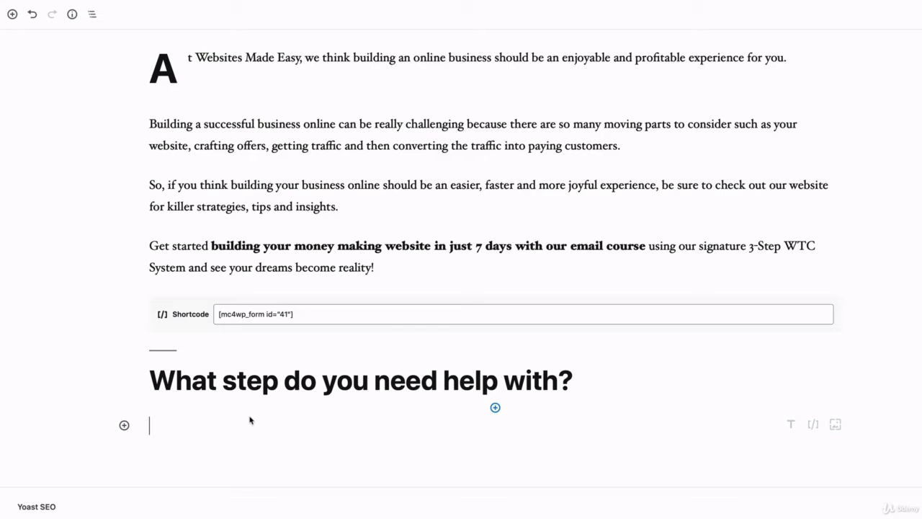
Search the blocks for "col" and insert a Columns block below the "What step do you need help with?" heading.
click(124, 425)
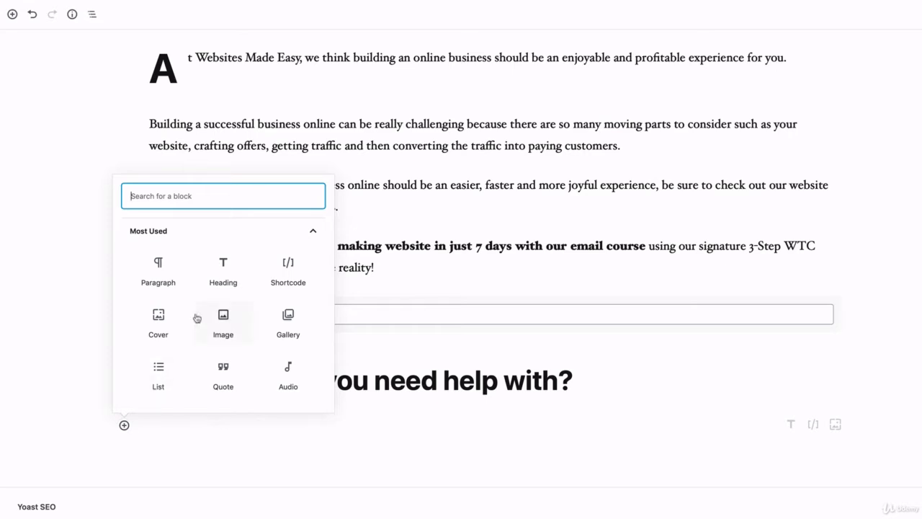
scroll(195, 319, down, 3)
scroll(198, 310, up, 3)
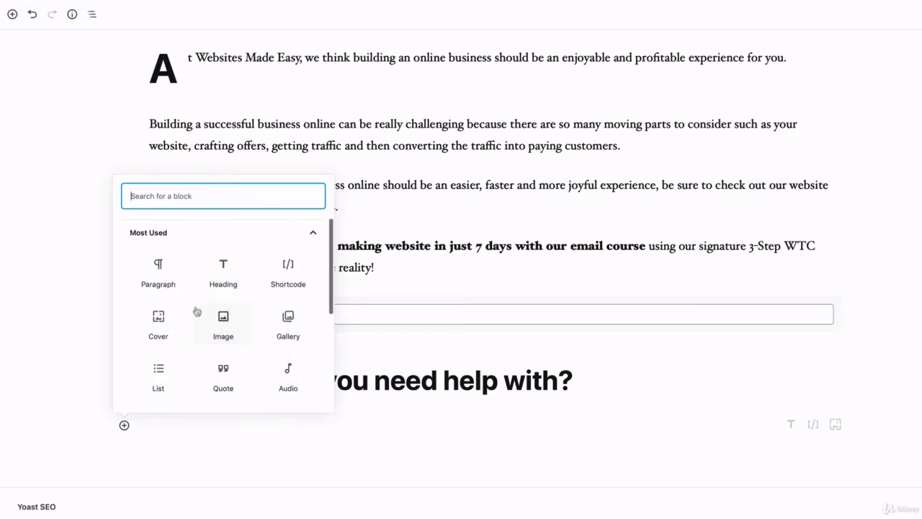
text(col)
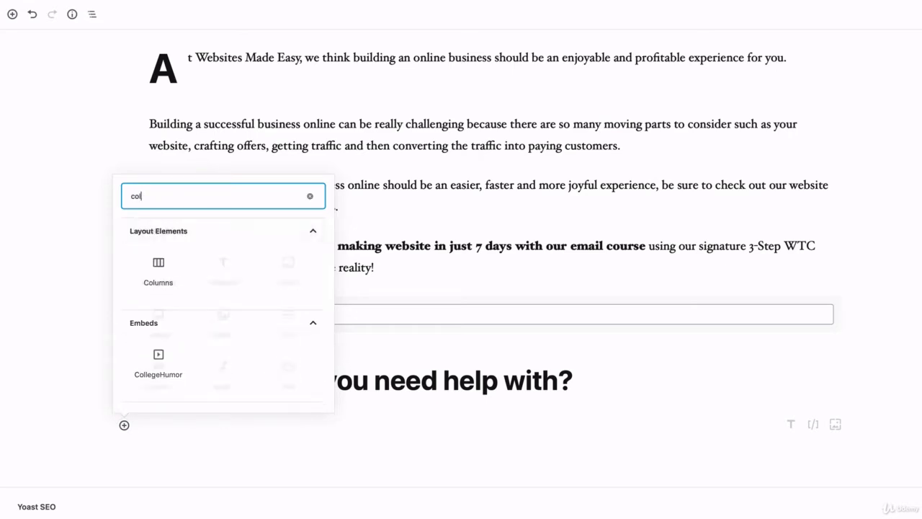
click(161, 264)
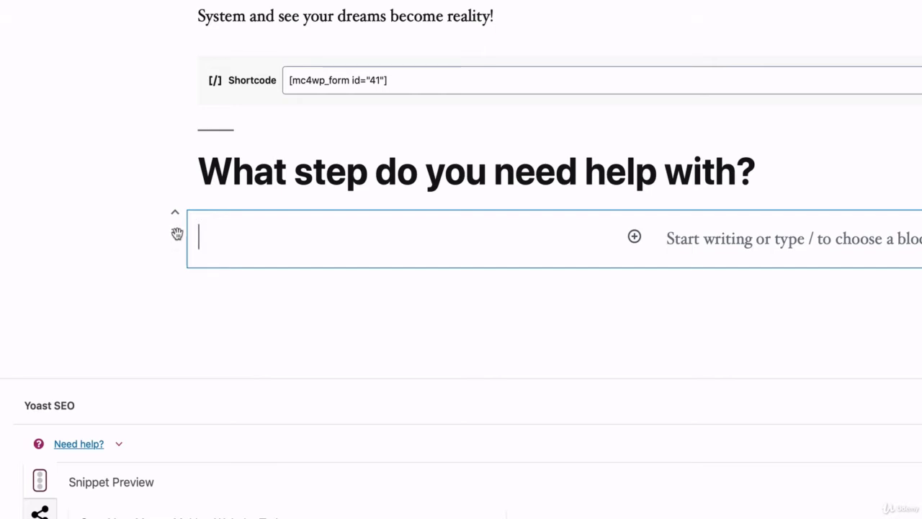
Duplicate the two-column block twice to make three stacked rows of columns below the heading.
click(177, 234)
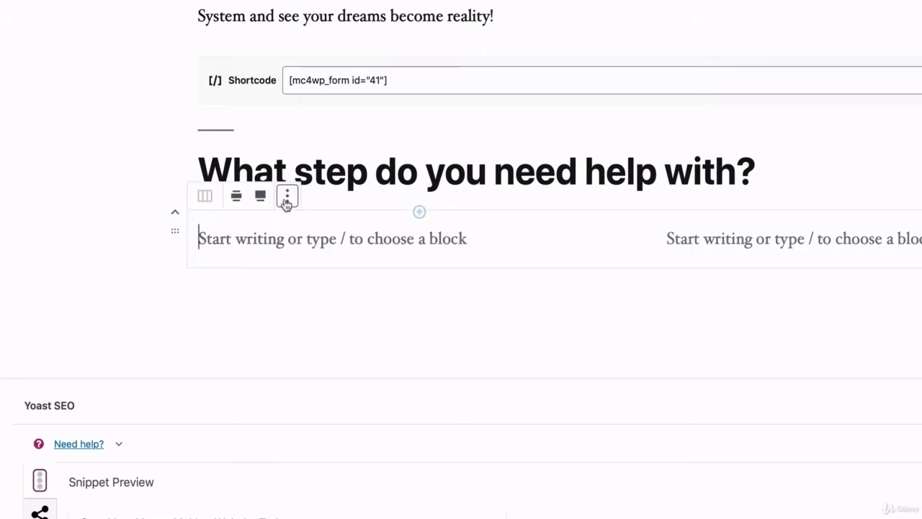
click(287, 197)
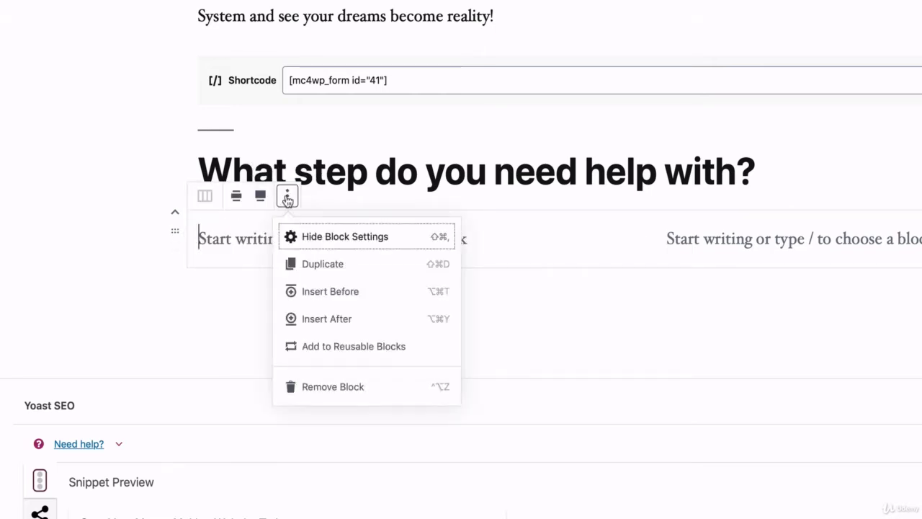
click(309, 267)
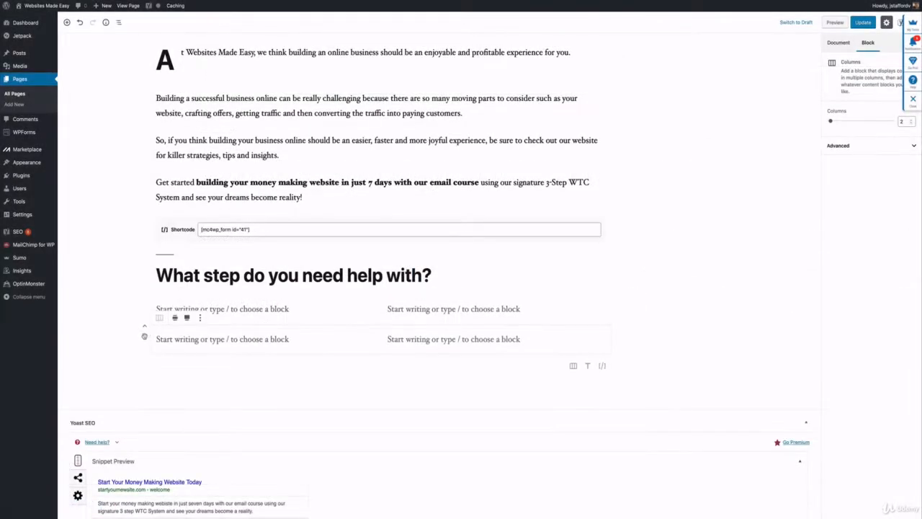
click(200, 318)
click(216, 352)
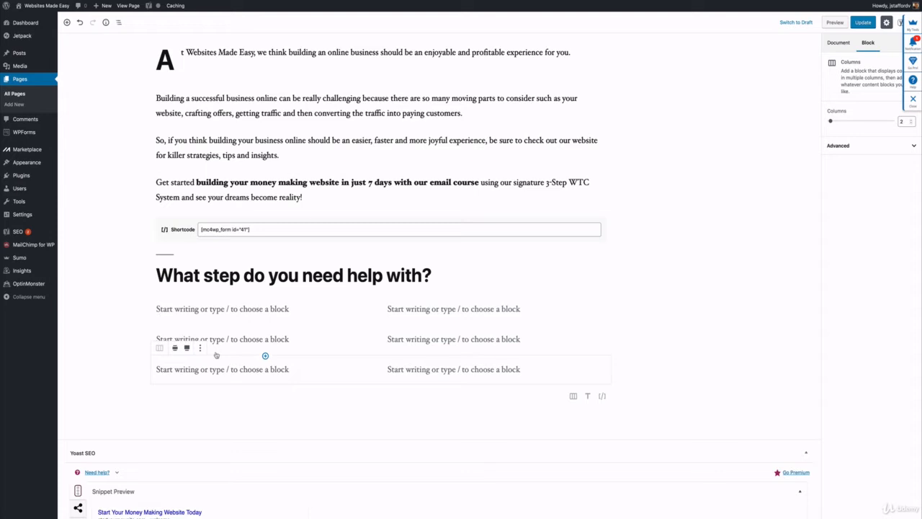
Fill the left columns with "Website - Setup Your Website", "Traffic - Get Traffic" and "Customers - Capture Customers", breaking the line before each dash.
click(179, 308)
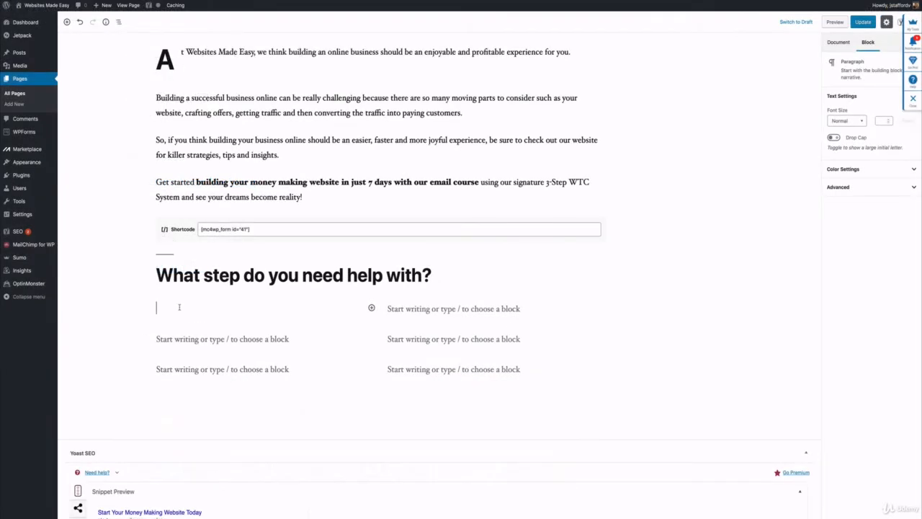
text(Websigte)
key(BackSpace)
key(BackSpace)
key(BackSpace)
key(BackSpace)
text(ite)
key(BackSpace)
text(-)
key(shift+Return)
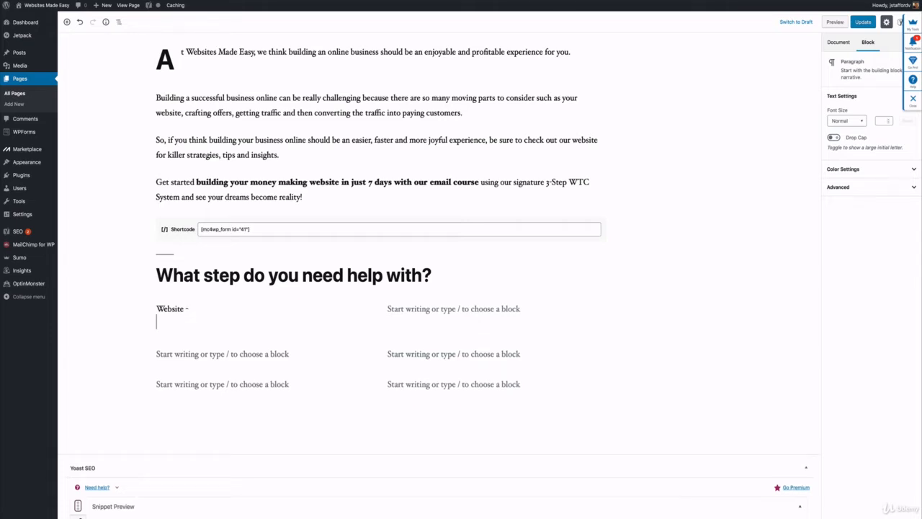
text(Setup Your Website)
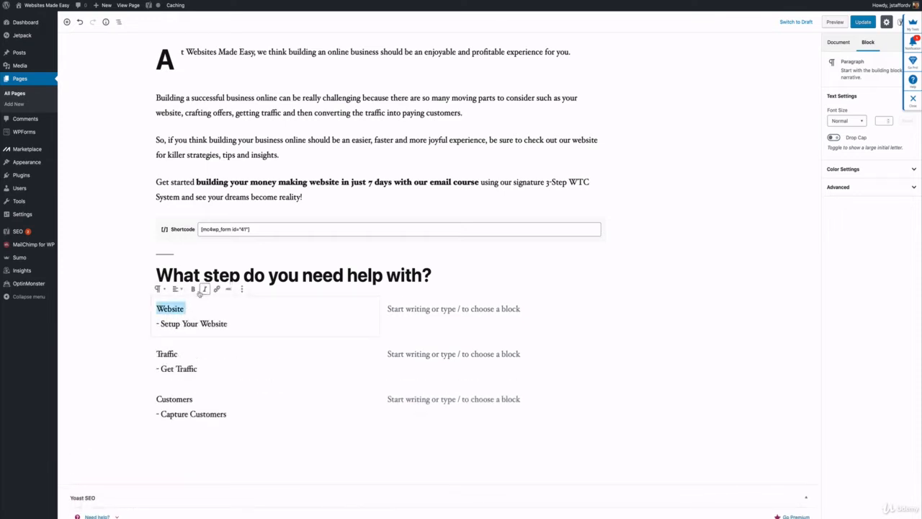
Make the words "Website", "Traffic" and "Customers" bold at the start of the three left-column paragraphs.
click(193, 289)
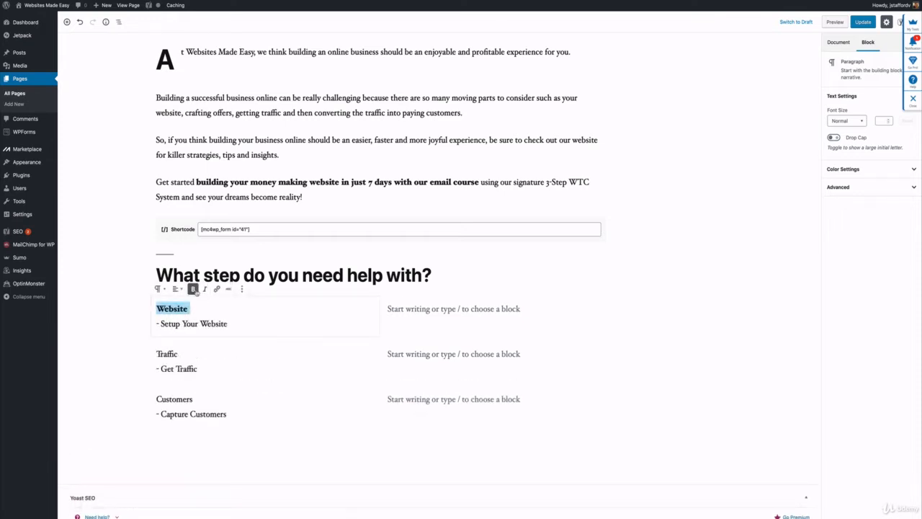
drag(188, 350, 157, 353)
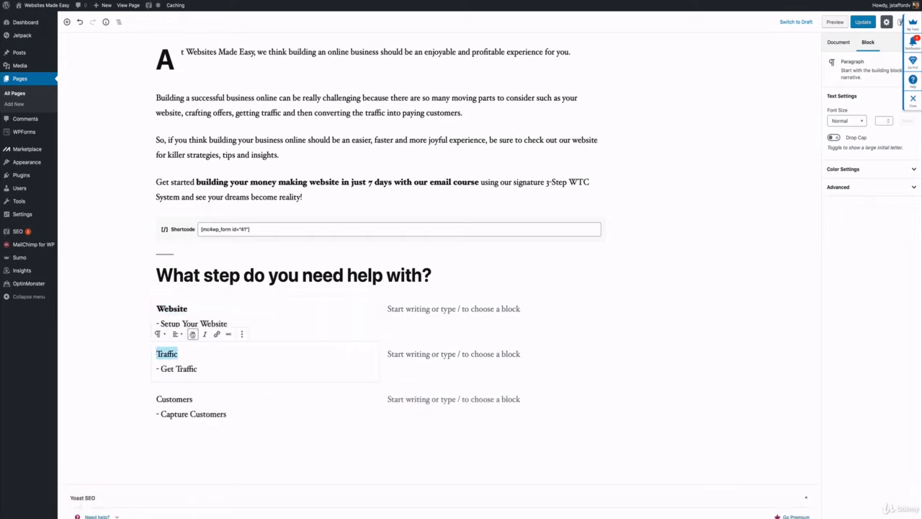
click(193, 333)
drag(194, 398, 140, 399)
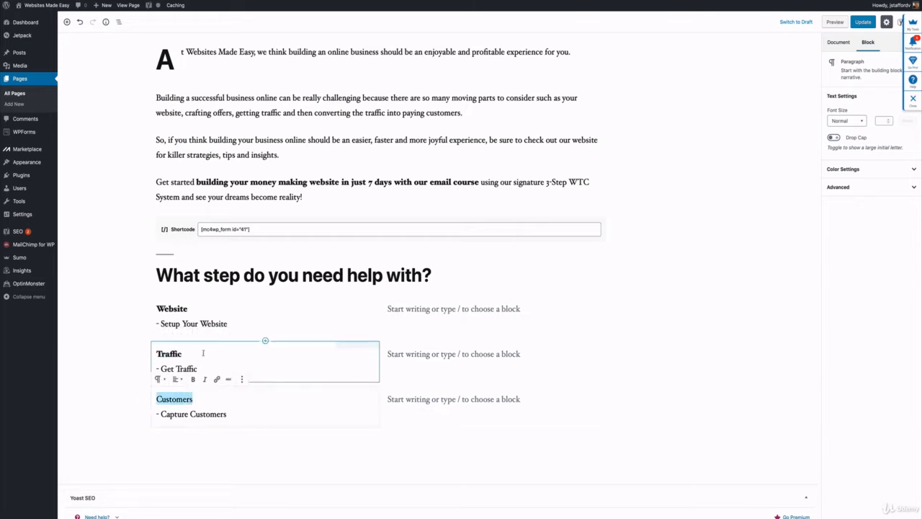
click(193, 378)
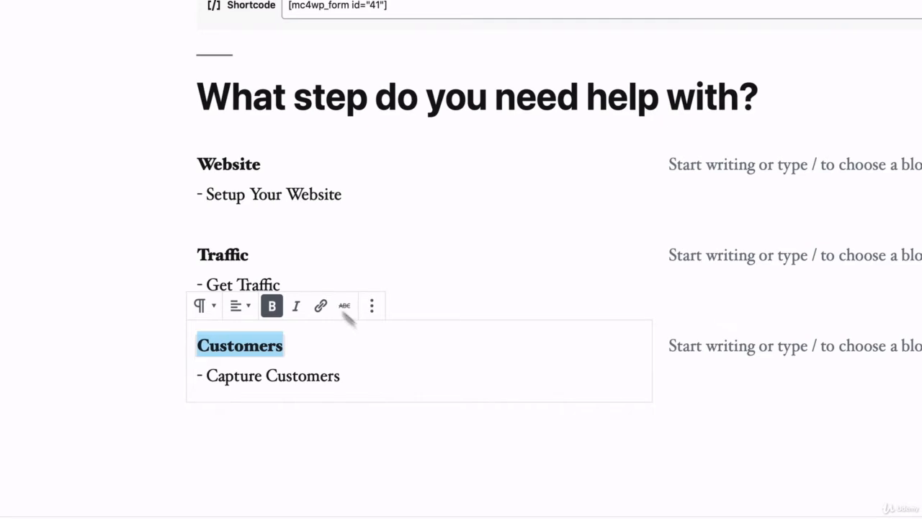
click(331, 195)
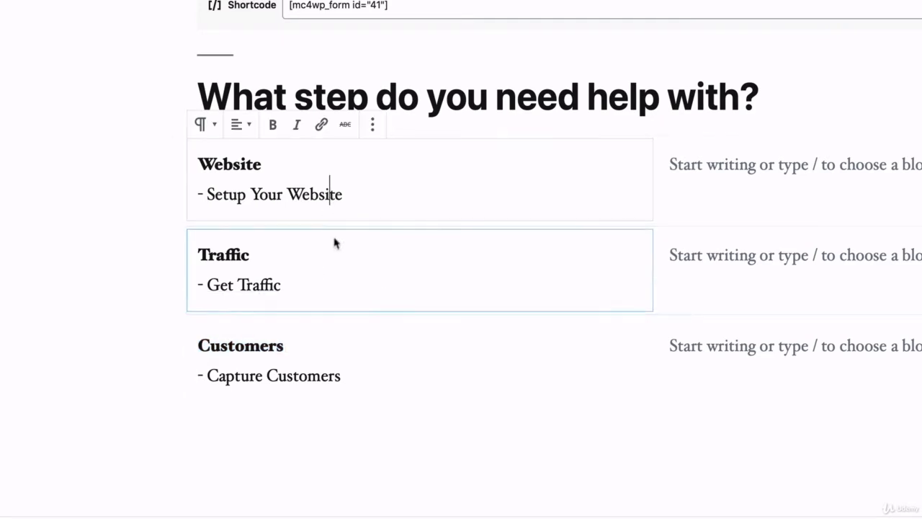
click(332, 243)
click(325, 353)
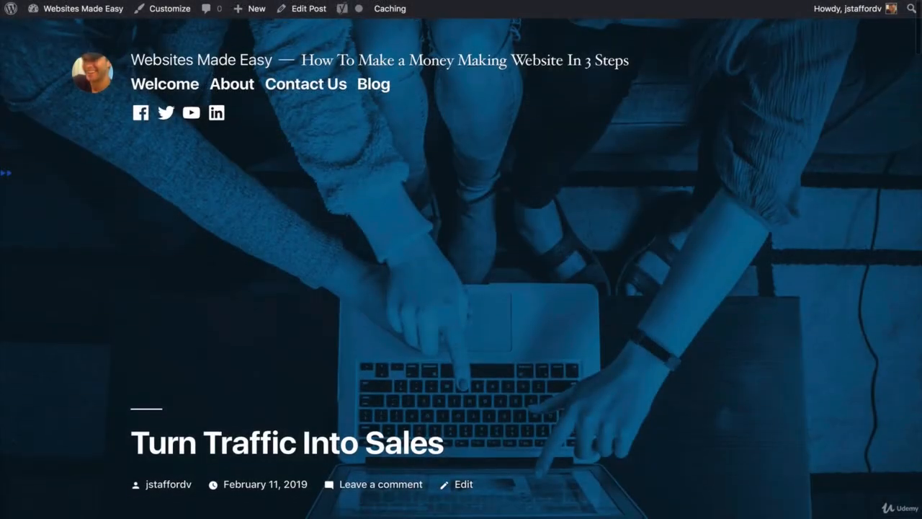
scroll(461, 259, down, 5)
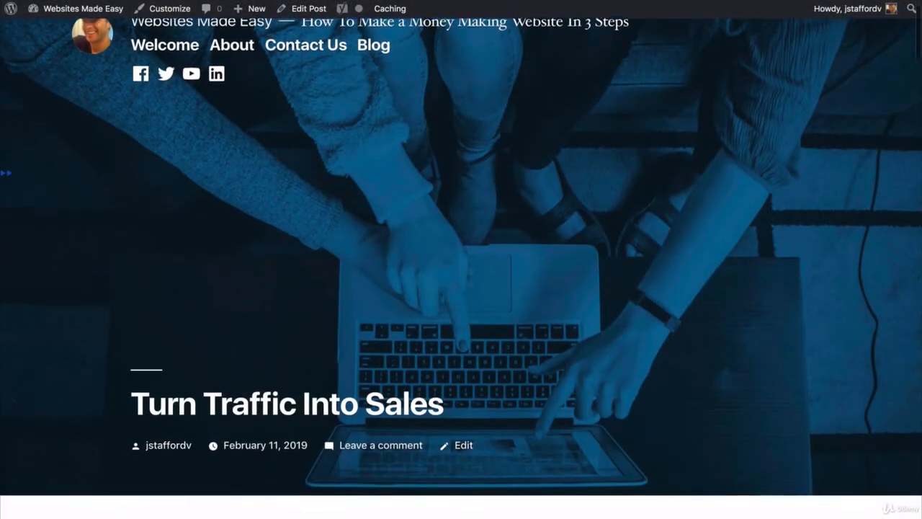
scroll(461, 259, down, 3)
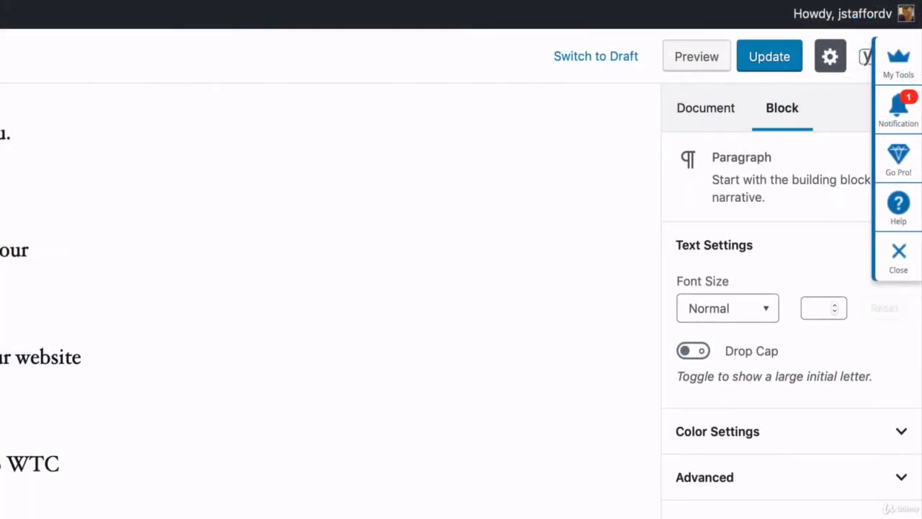
Update the page and insert a Gallery block below the Customers row.
click(775, 58)
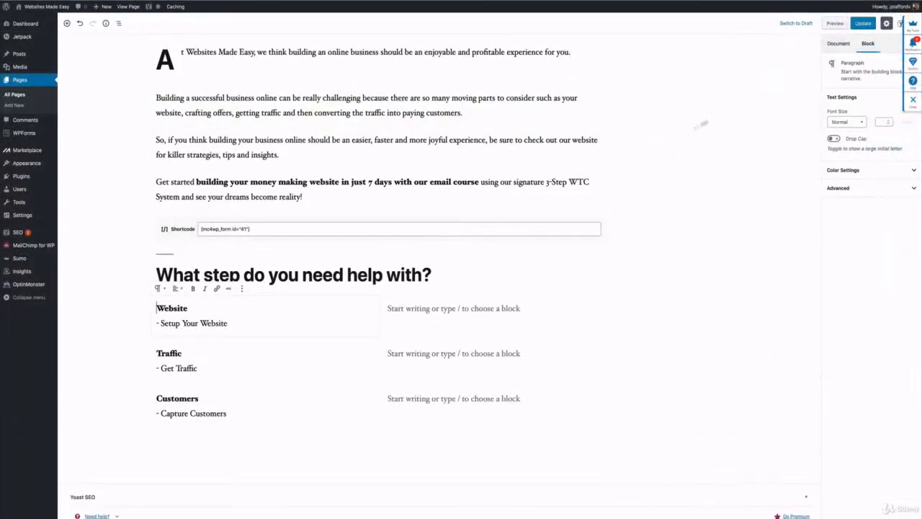
scroll(186, 405, down, 3)
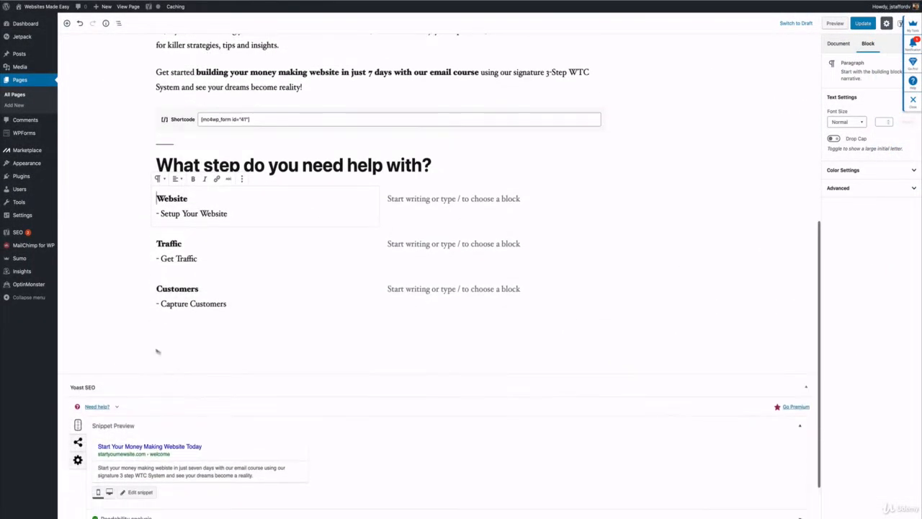
click(139, 331)
click(140, 330)
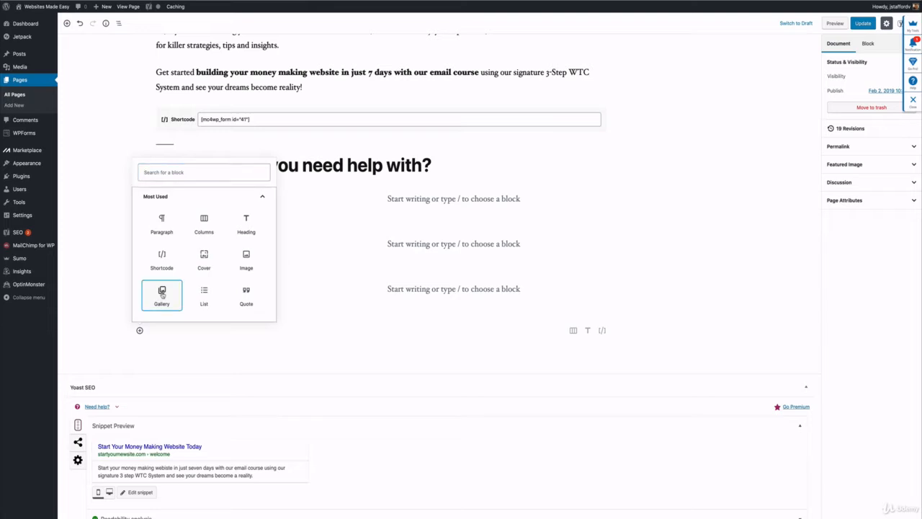
click(162, 294)
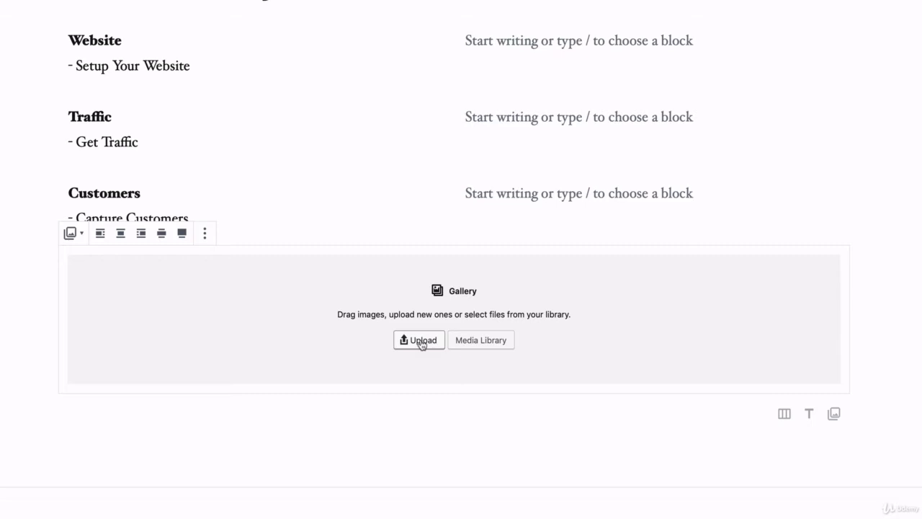
Upload the images grid1, grid2, grid3.jpg, grid5jpg and grid4.jpg into the gallery.
click(422, 342)
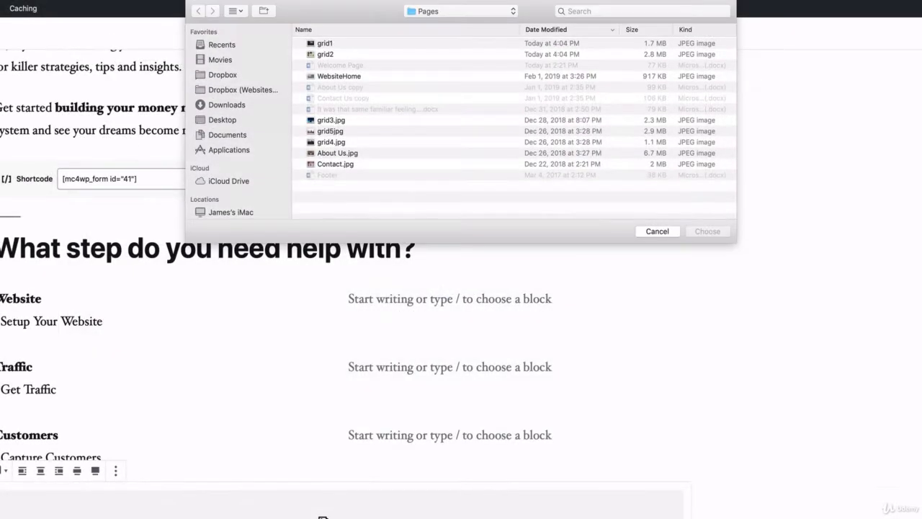
click(333, 45)
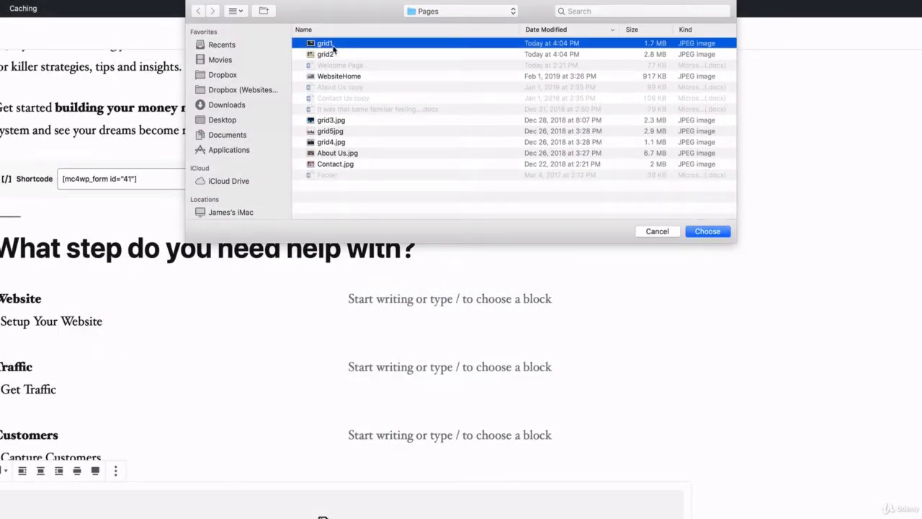
super+click(331, 56)
super+click(328, 120)
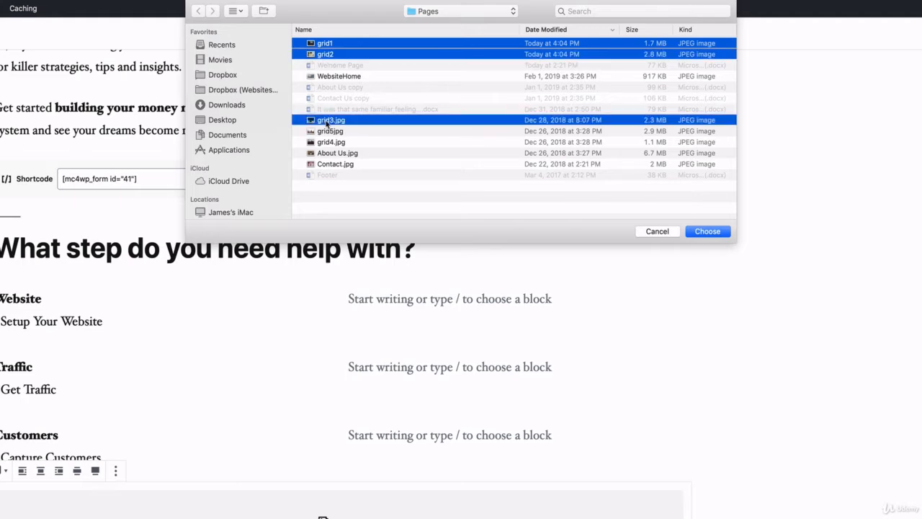
super+click(326, 132)
super+click(329, 143)
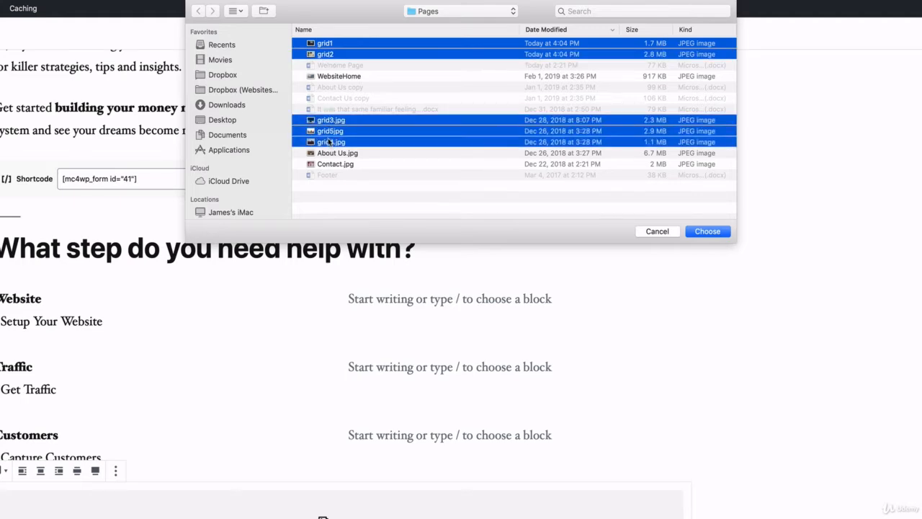
click(710, 234)
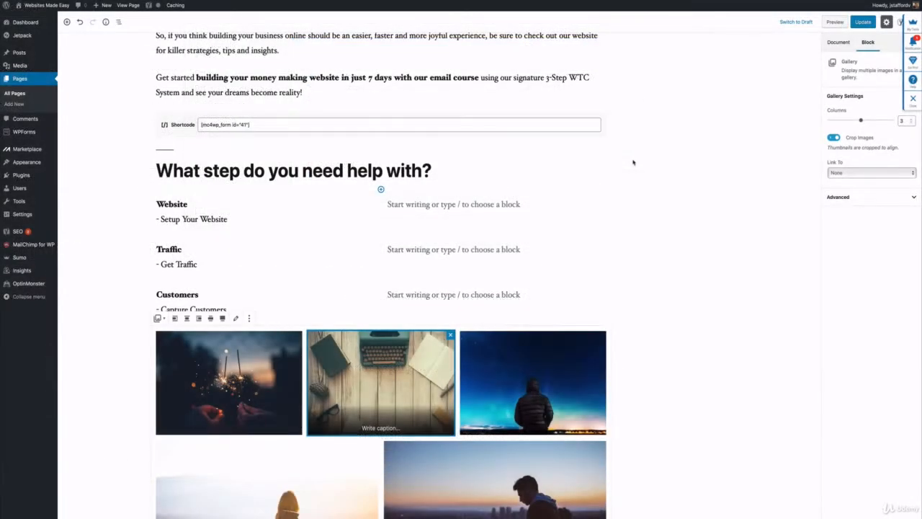
Try the gallery layout with four and five columns and set it back to three columns.
scroll(633, 162, down, 5)
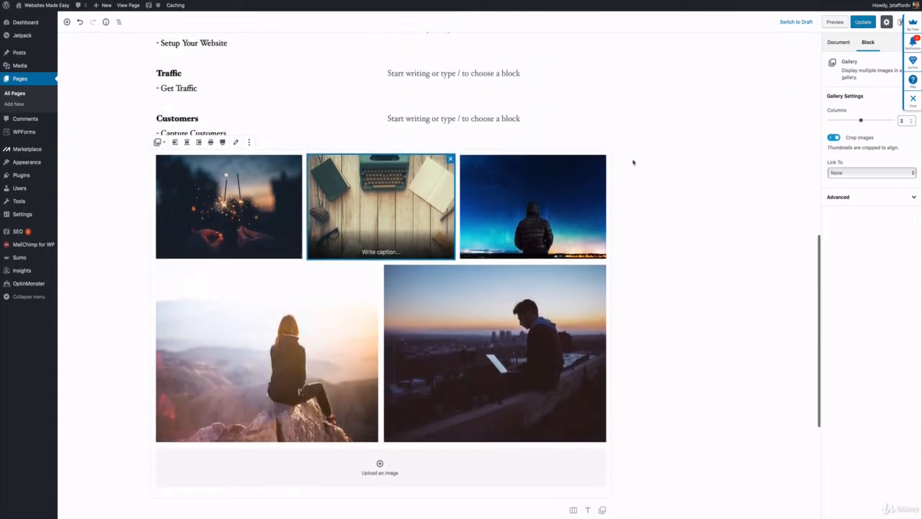
scroll(632, 161, up, 2)
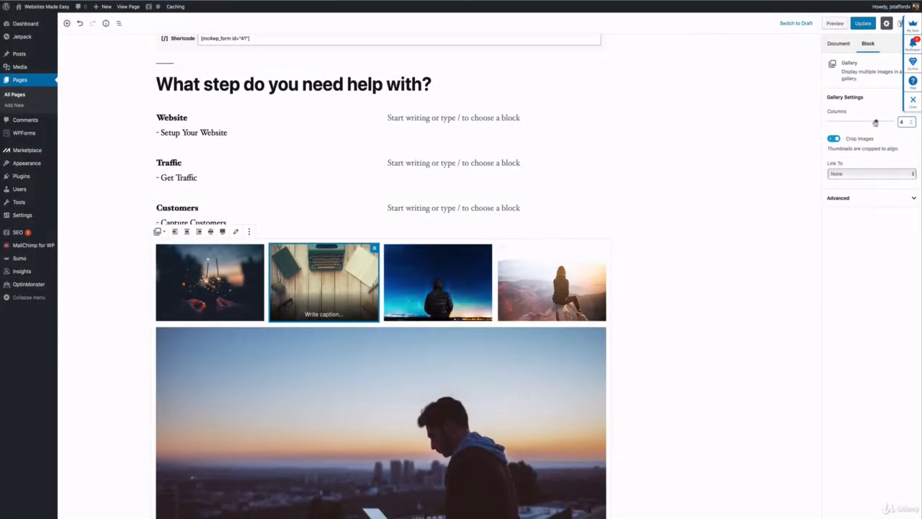
mouse_move(878, 122)
mouse_down()
mouse_move(850, 122)
mouse_move(862, 121)
mouse_up()
scroll(693, 187, down, 3)
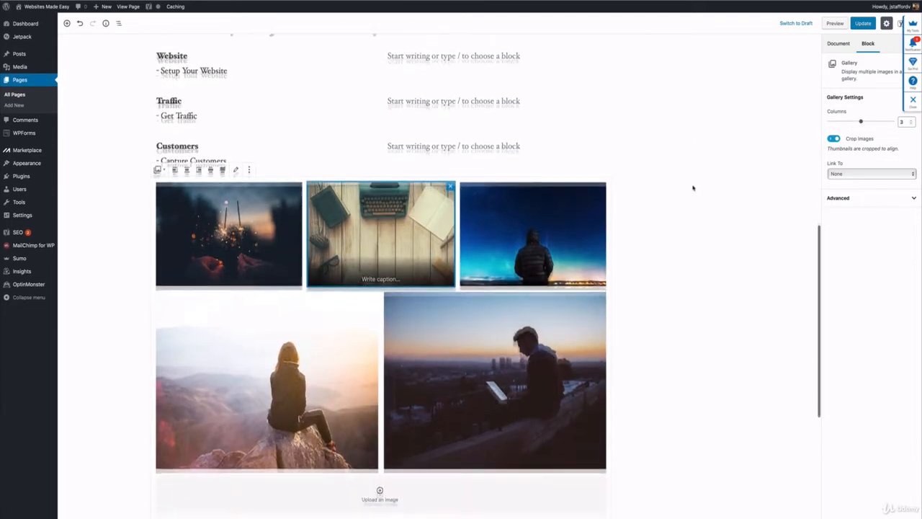
drag(862, 122, 875, 123)
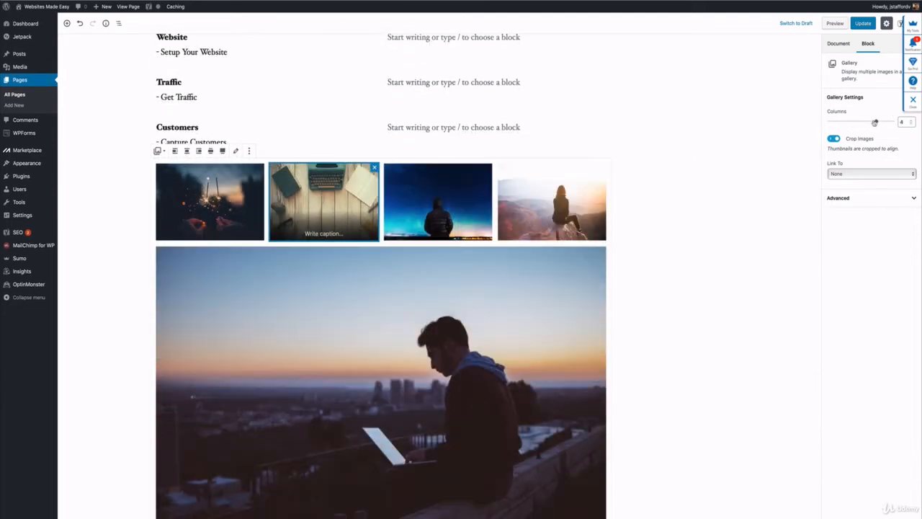
click(911, 120)
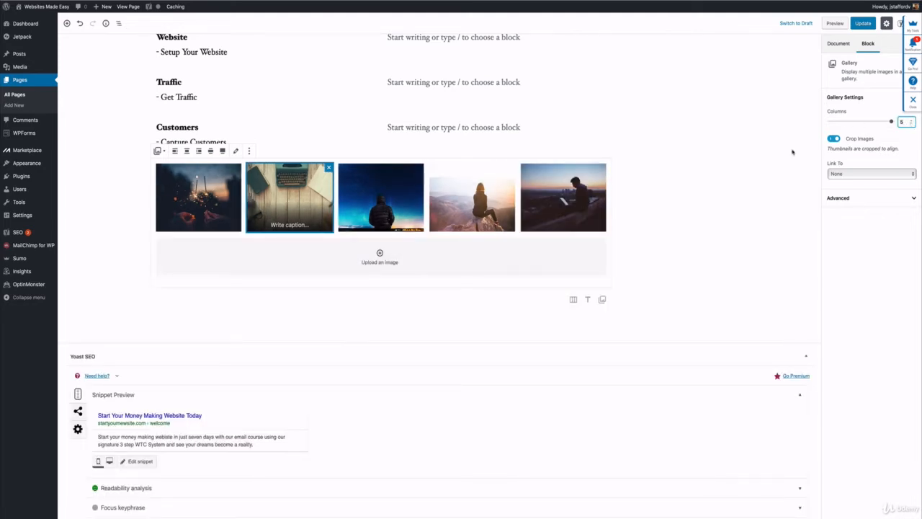
key(Down)
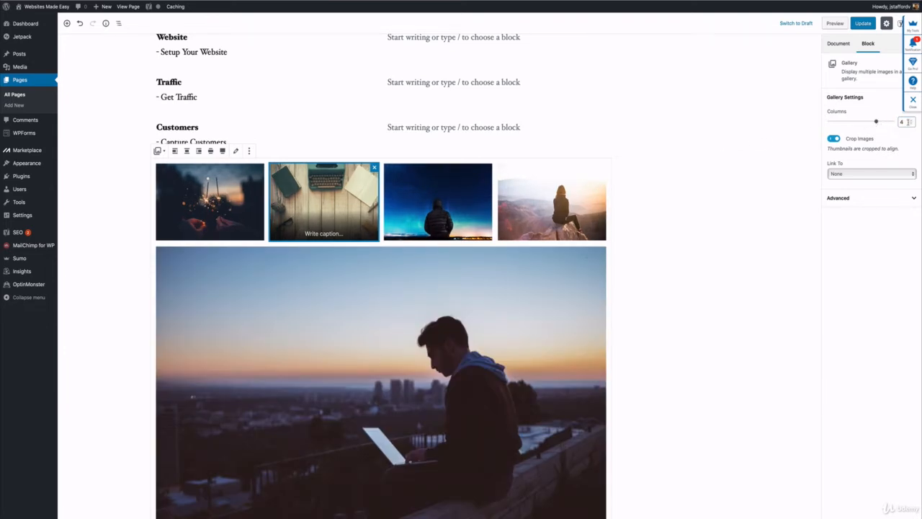
click(911, 125)
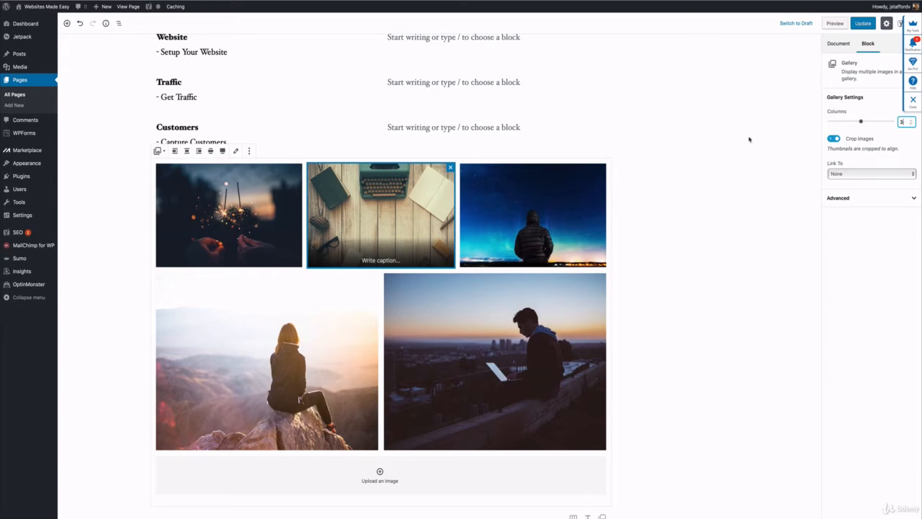
Save the page and check the cover, the step labels and the image gallery on the published page.
key(ctrl+s)
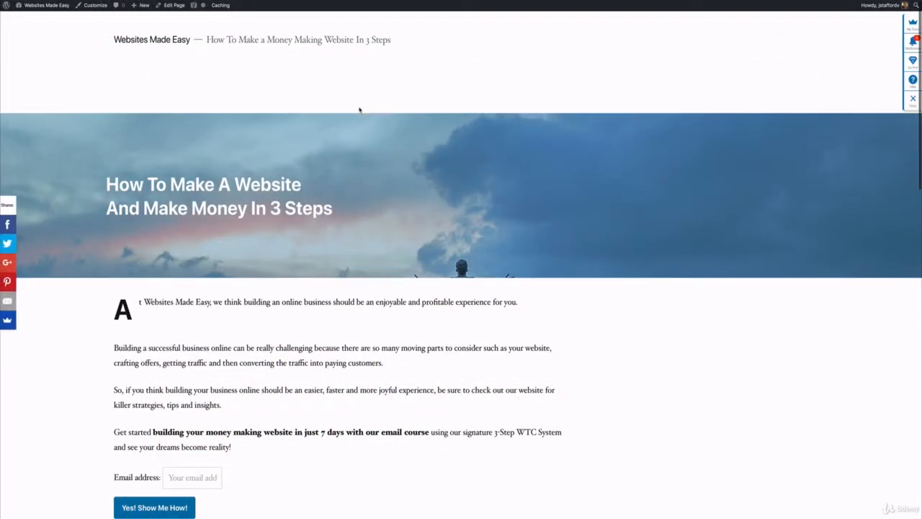
scroll(360, 109, down, 3)
scroll(360, 110, up, 3)
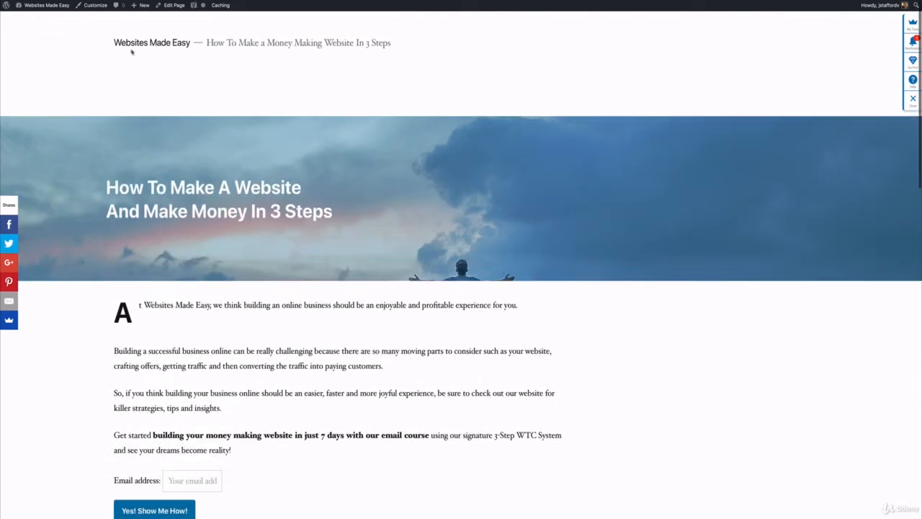
scroll(273, 65, down, 5)
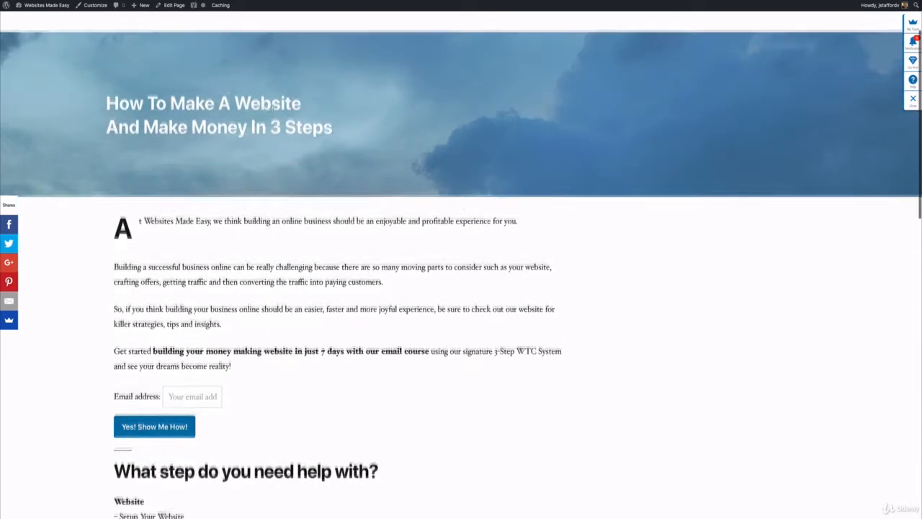
scroll(238, 199, down, 3)
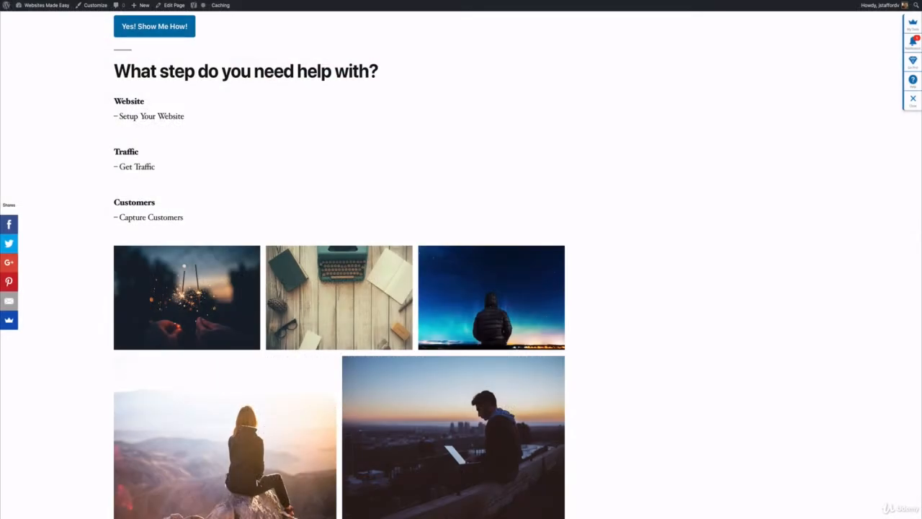
scroll(461, 265, up, 7)
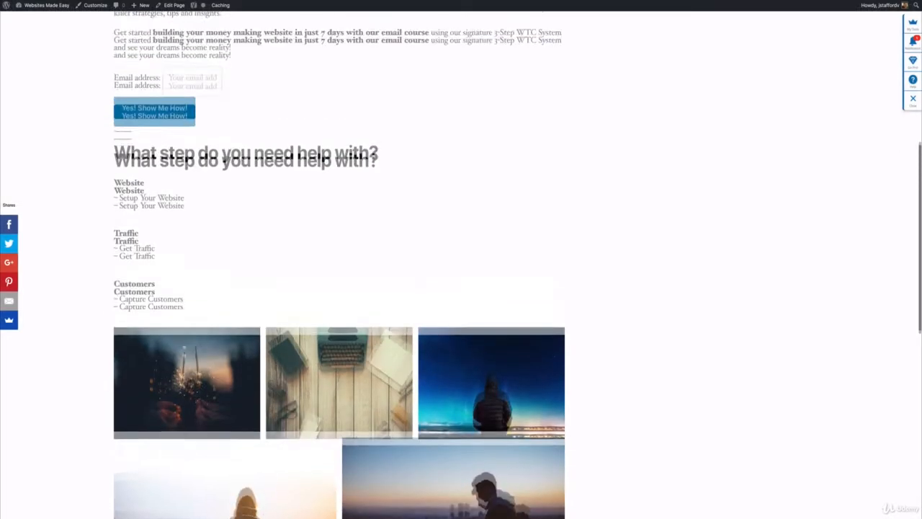
scroll(461, 264, down, 3)
scroll(461, 264, down, 5)
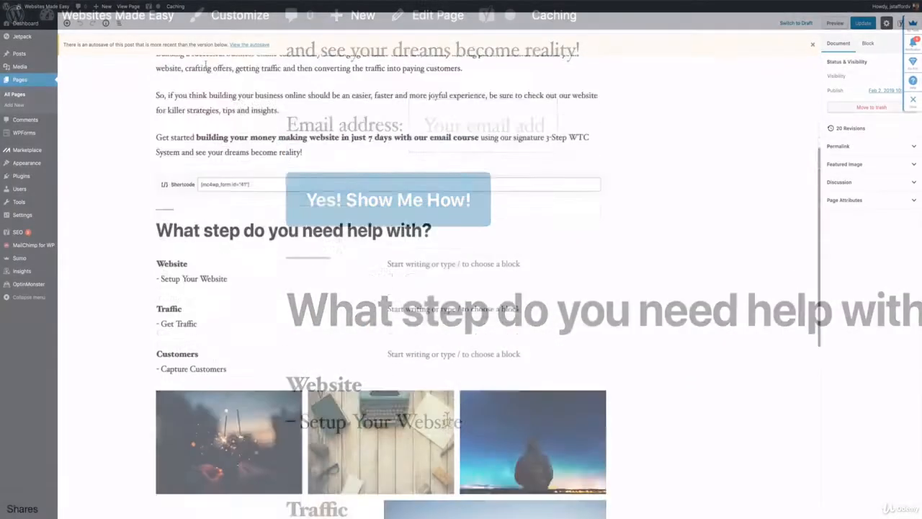
Open the page for editing and add the heading "How I went from a broke alcohol drenched existence to creating a successful six-figure business online.." below the gallery.
scroll(206, 63, down, 10)
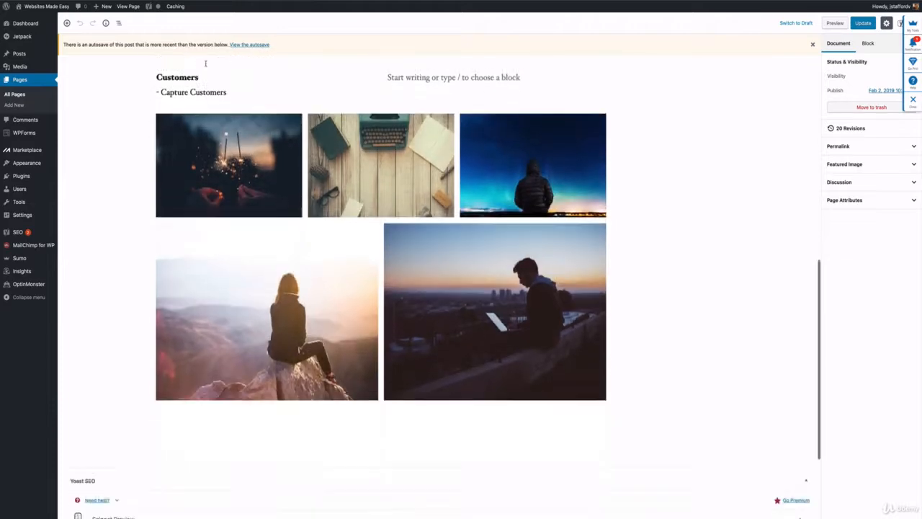
scroll(205, 63, down, 4)
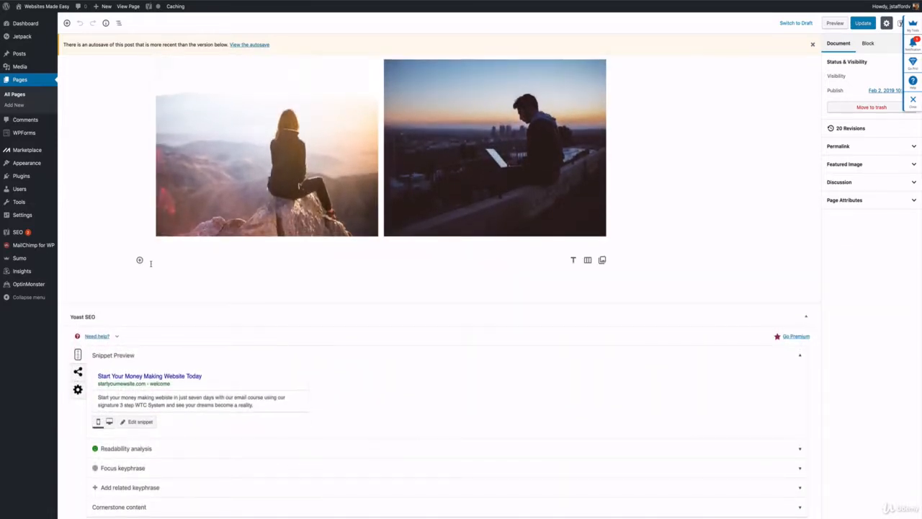
click(150, 263)
click(140, 260)
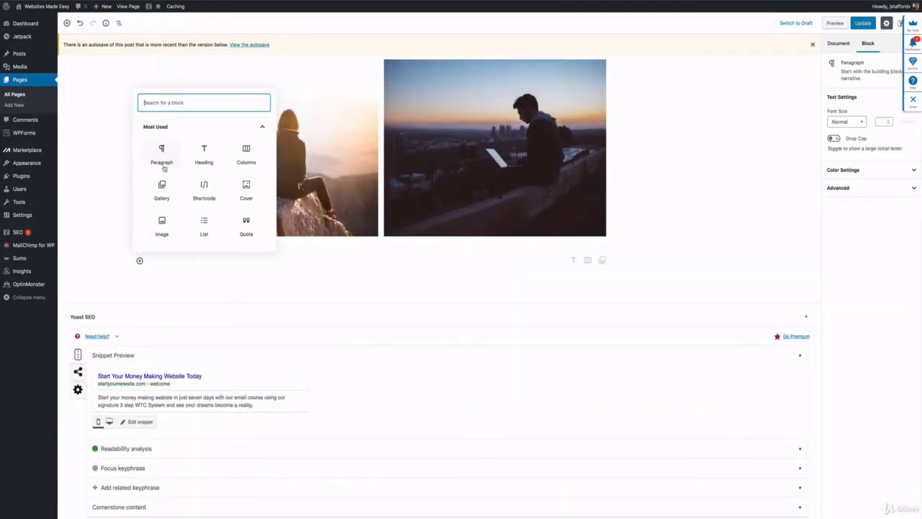
click(205, 157)
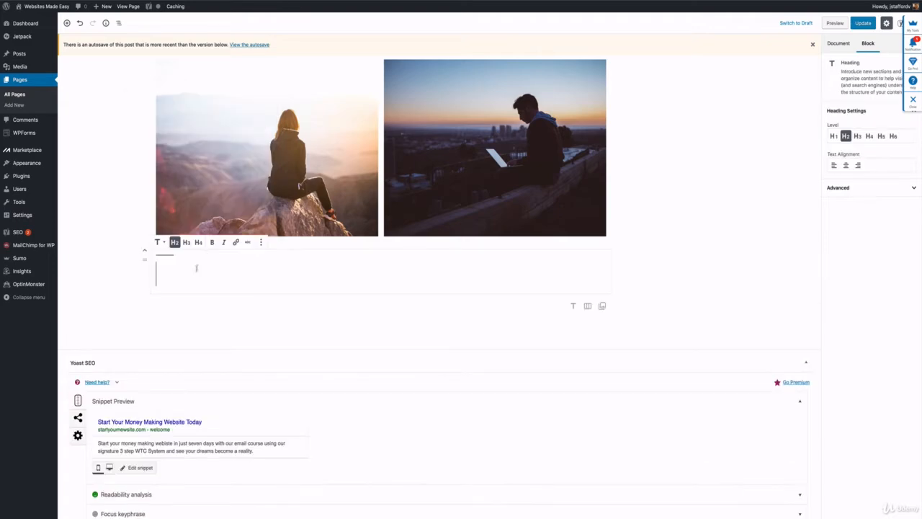
right_click(196, 268)
click(205, 288)
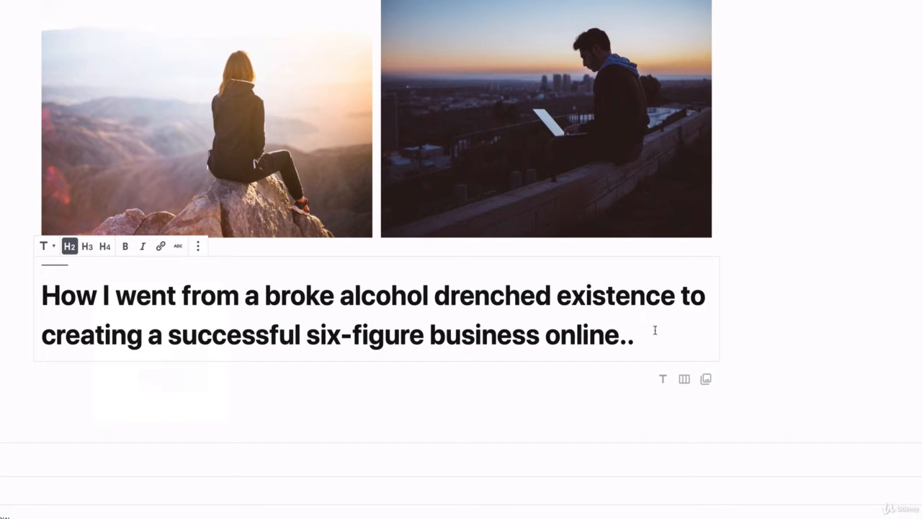
Paste the copied story text, starting with "It was that same familiar feeling…", below the new heading and look it over.
click(354, 374)
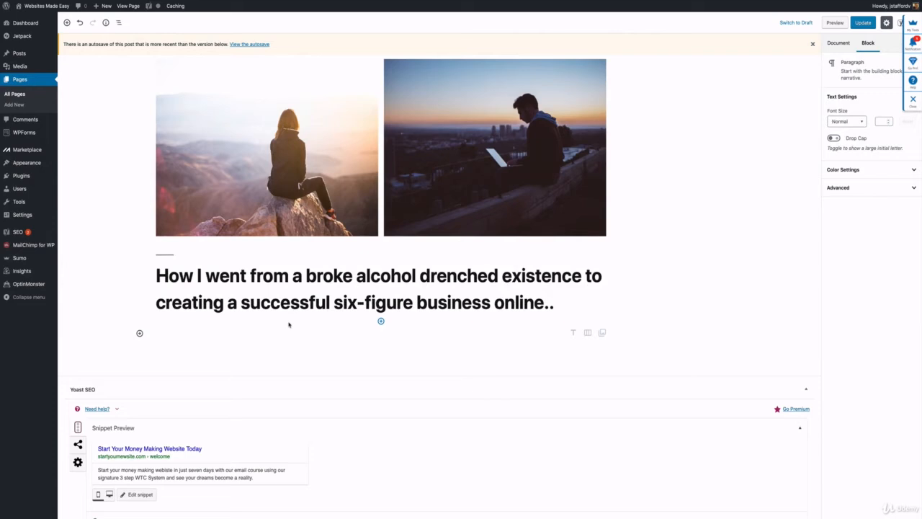
right_click(184, 333)
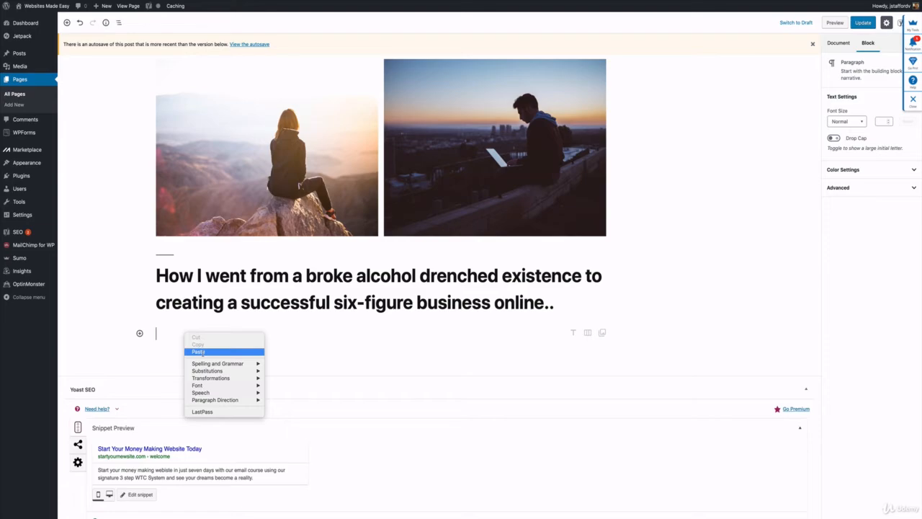
click(198, 352)
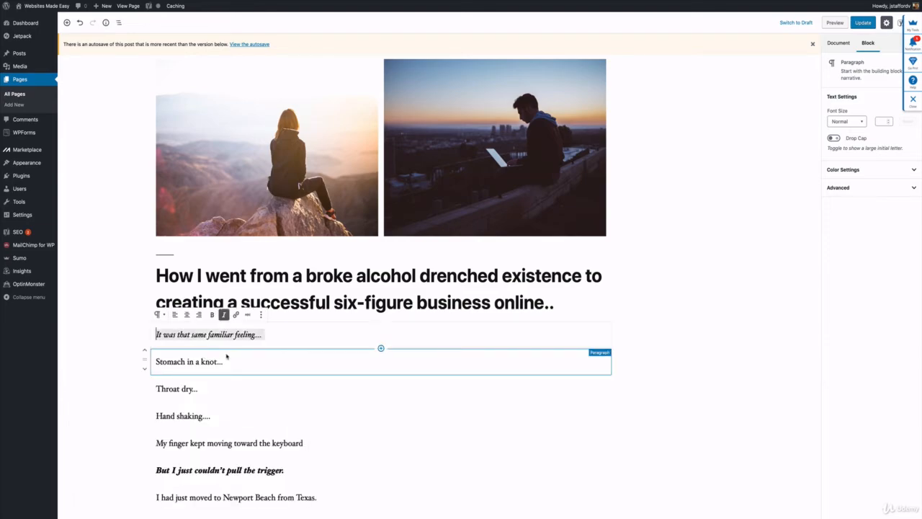
scroll(227, 355, down, 5)
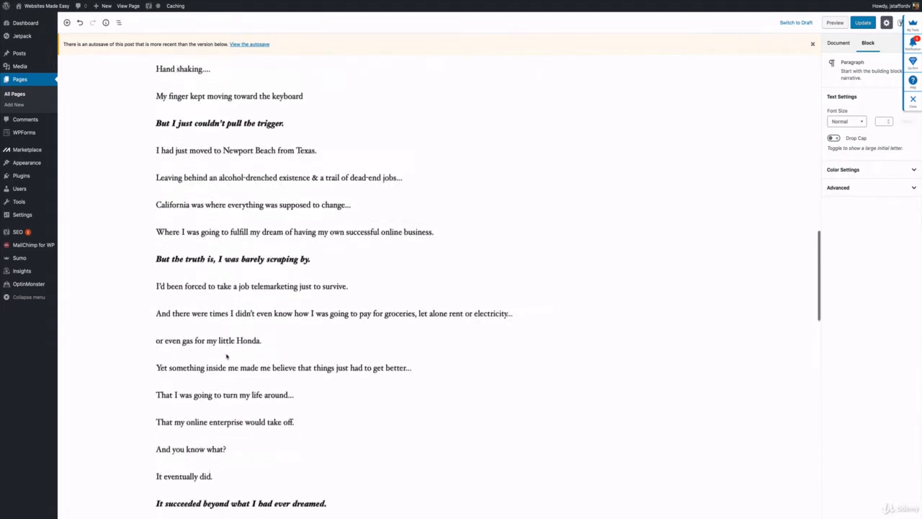
scroll(227, 355, down, 3)
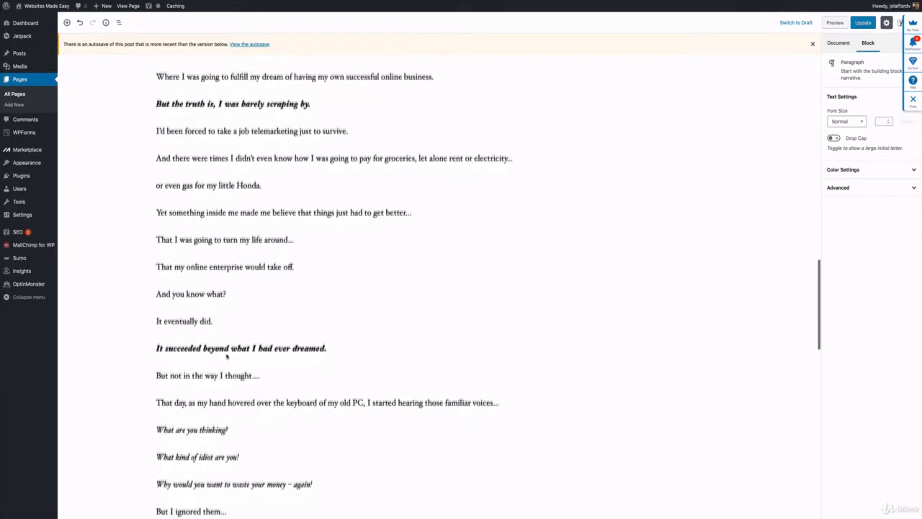
scroll(227, 356, up, 2)
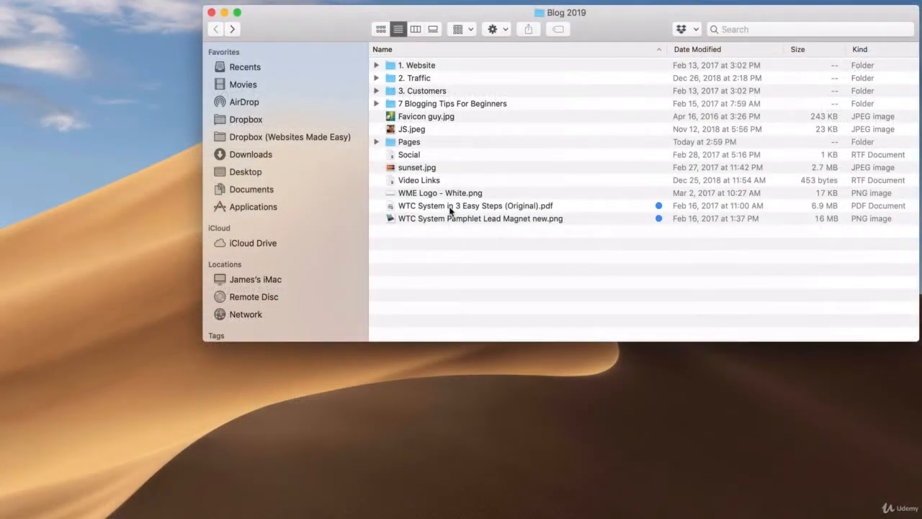
From the Finder folder Blog 2019, browse the PDF WTC System in 3 Easy Steps (Original), close it and select WTC System Pamphlet Lead Magnet new.png.
click(451, 207)
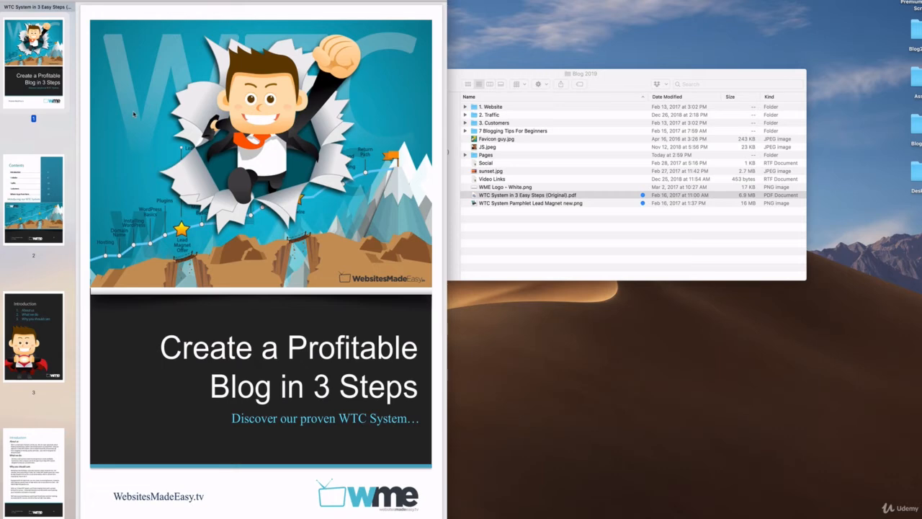
scroll(133, 114, down, 10)
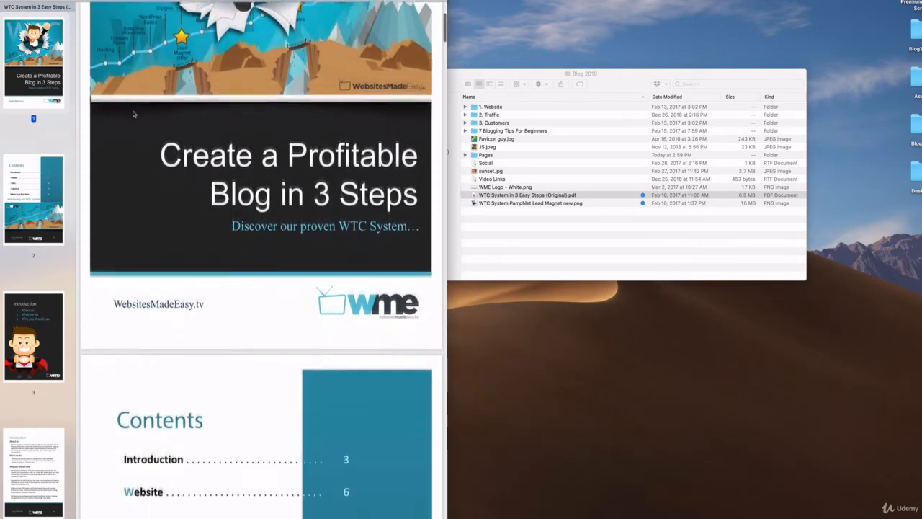
scroll(133, 114, down, 14)
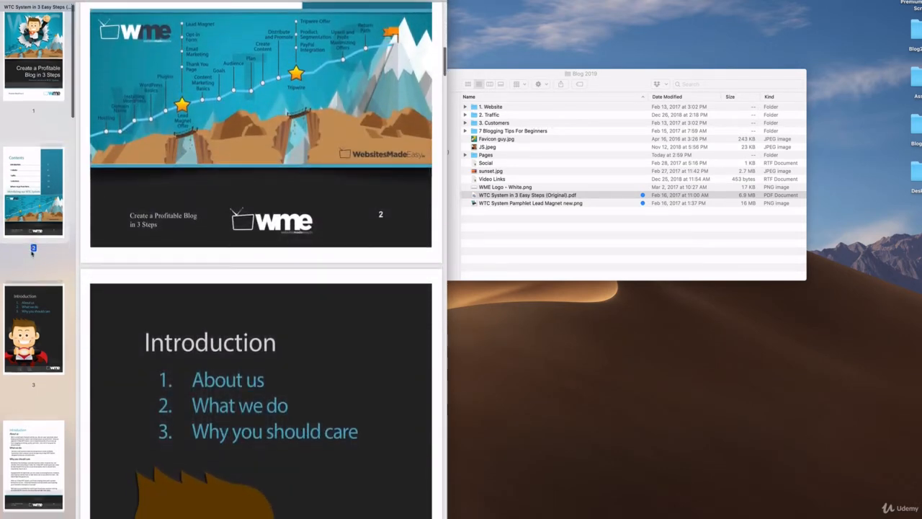
scroll(33, 252, down, 12)
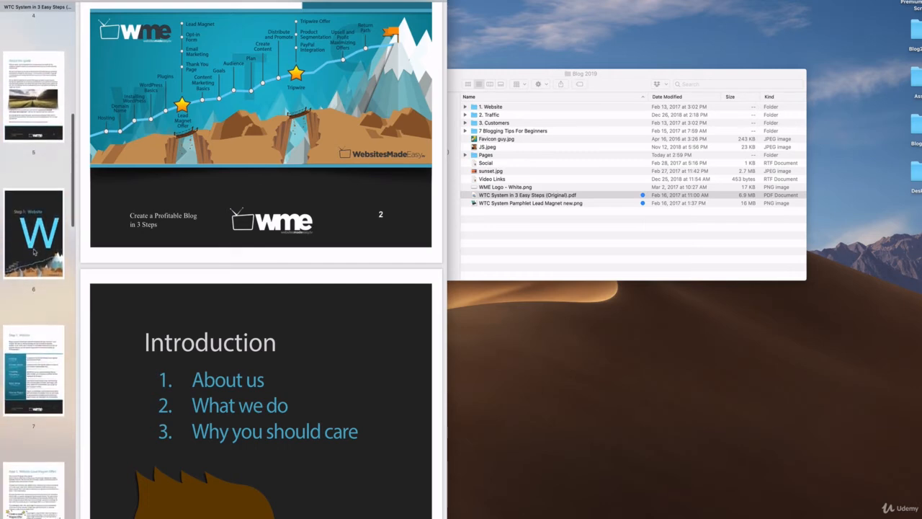
scroll(34, 251, up, 12)
click(33, 58)
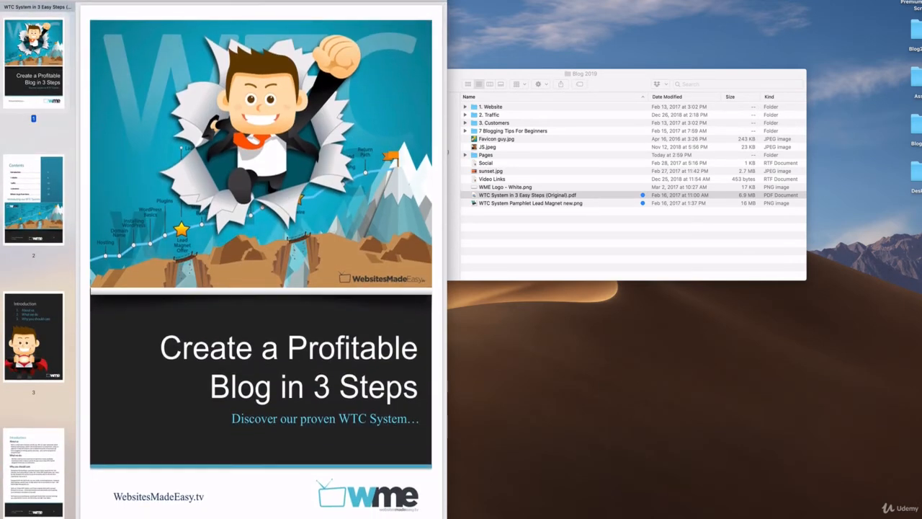
key(super+w)
click(525, 204)
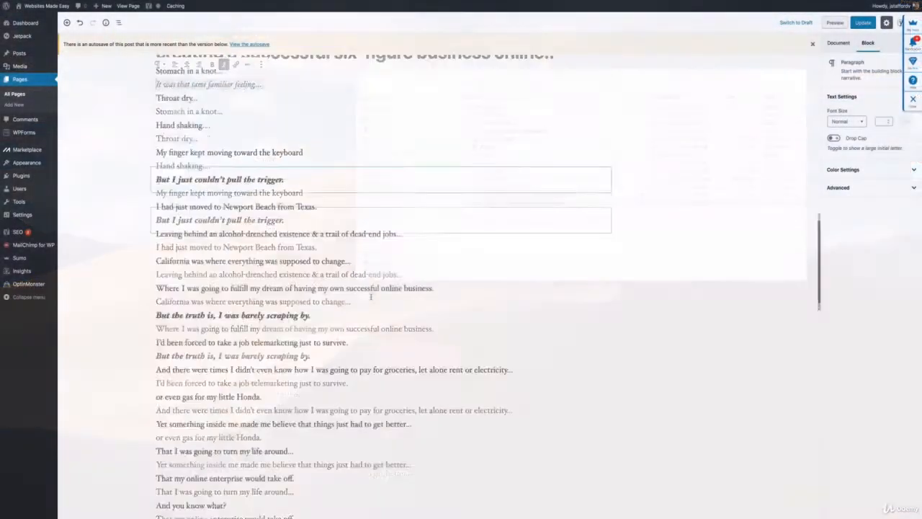
Save the page and start an empty paragraph after the final story line, "Well, it's kind of a strange story....".
scroll(374, 301, down, 5)
scroll(374, 301, down, 10)
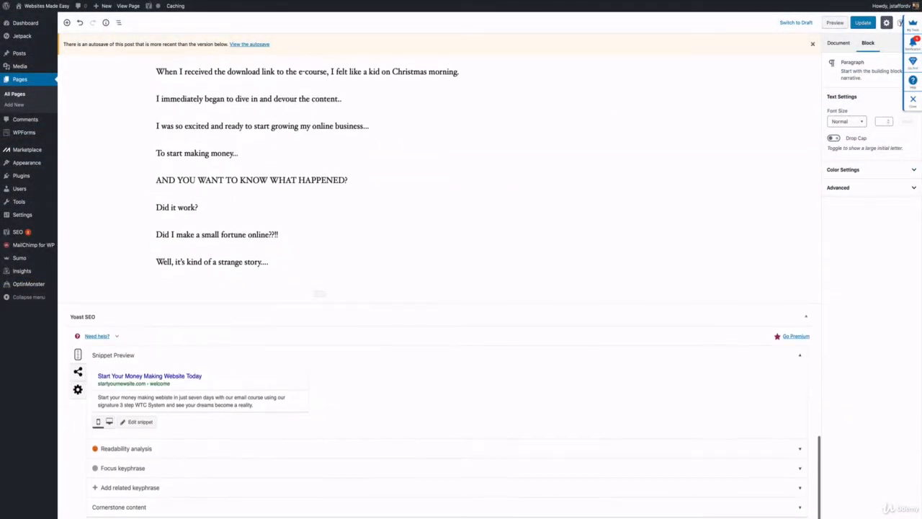
click(177, 284)
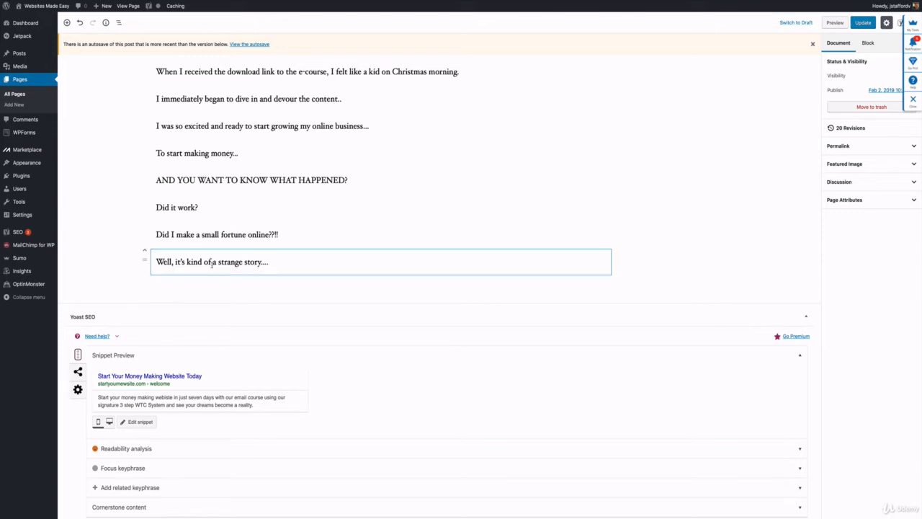
click(292, 262)
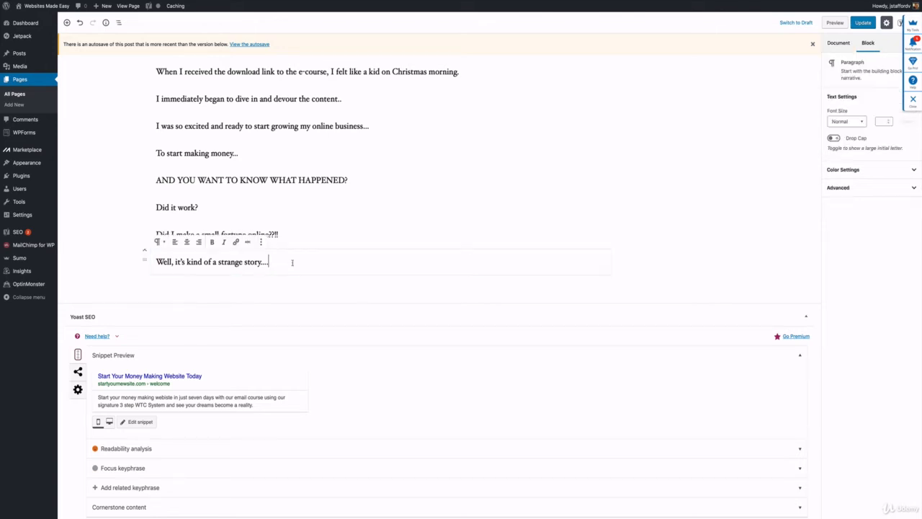
key(ctrl+s)
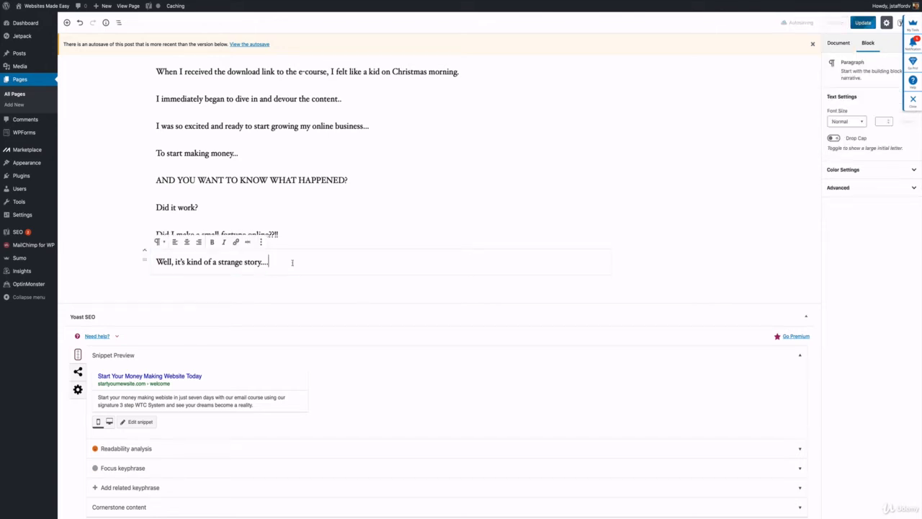
key(Return)
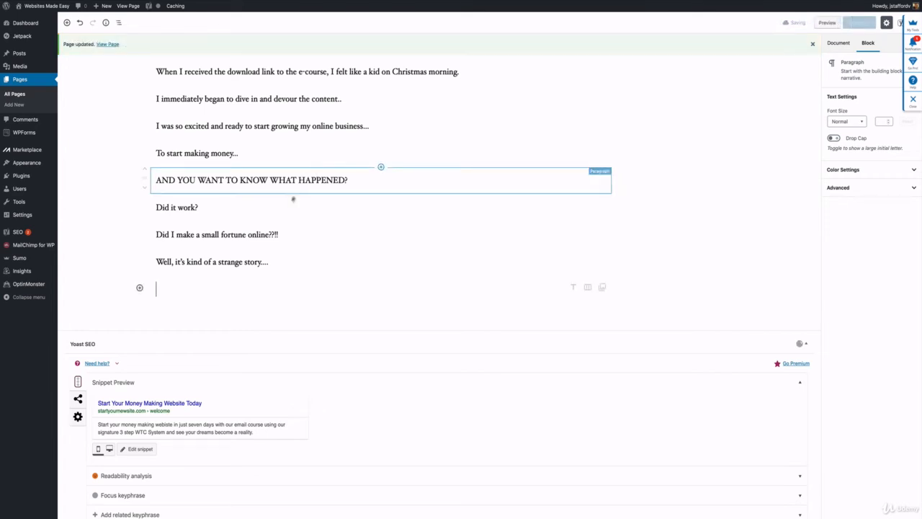
Open the MailChimp for WP form WTC and copy its shortcode [mc4wp_form id="41"].
mouse_move(29, 247)
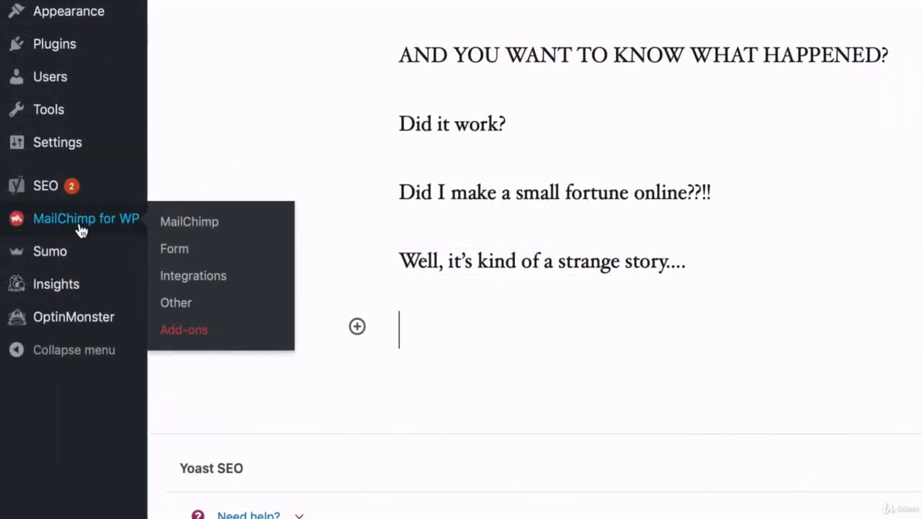
click(283, 262)
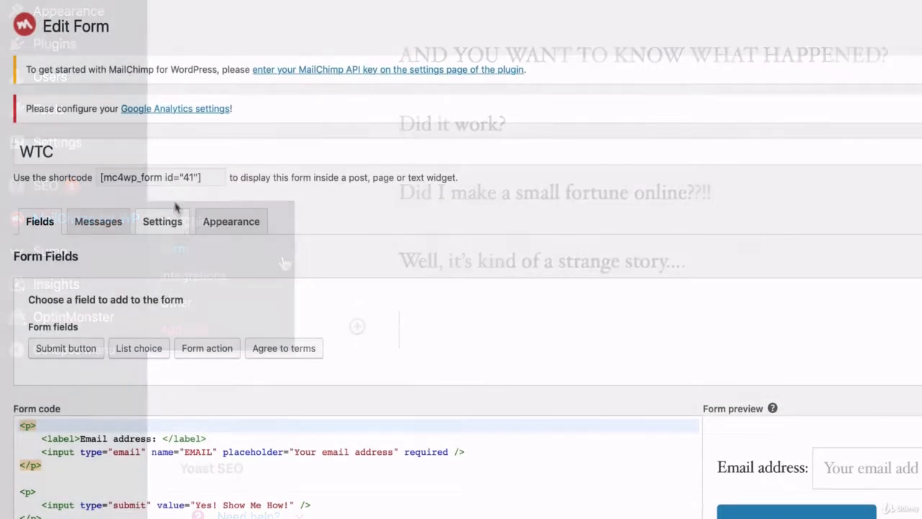
click(171, 180)
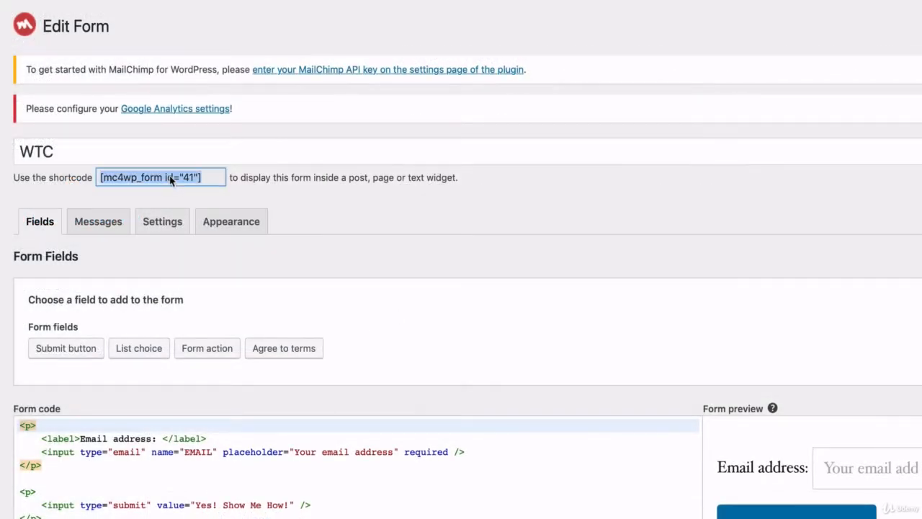
right_click(170, 180)
click(197, 232)
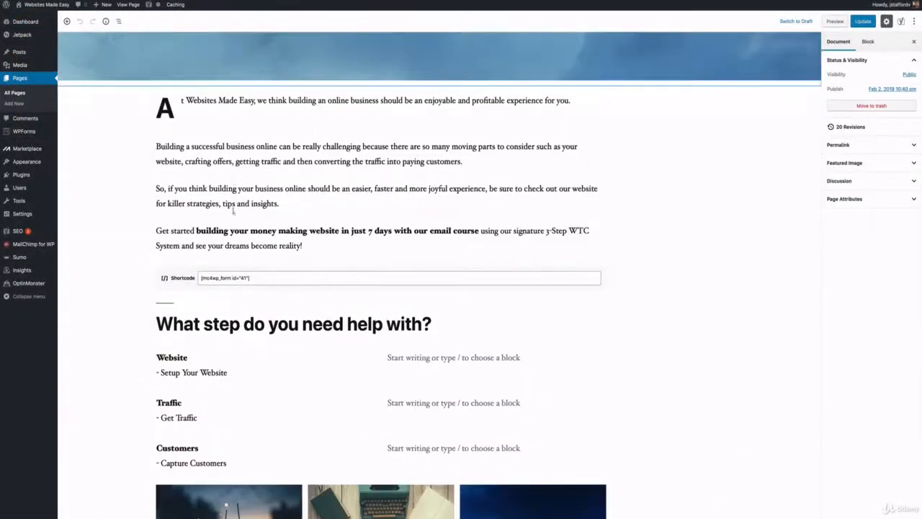
Insert the copied form shortcode [mc4wp_form id="41"] at the end of the front page, below the last story line.
scroll(233, 216, down, 15)
scroll(233, 217, down, 16)
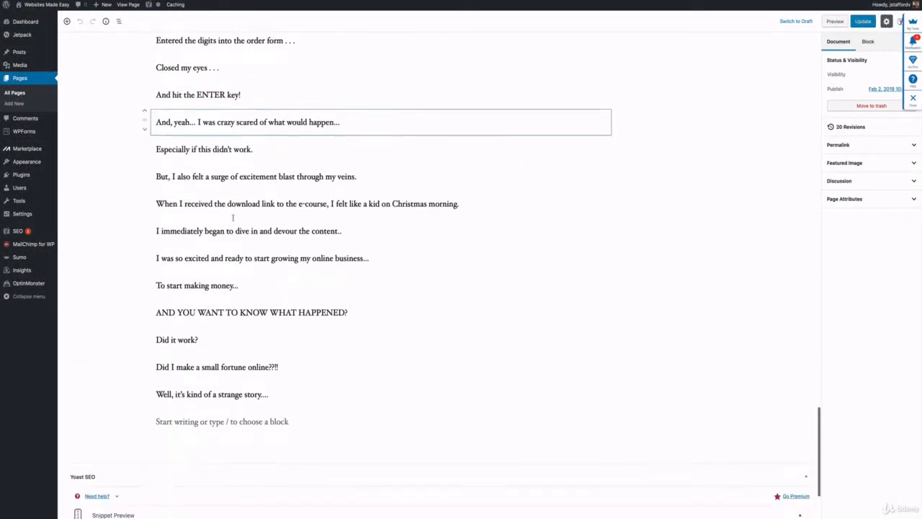
right_click(210, 261)
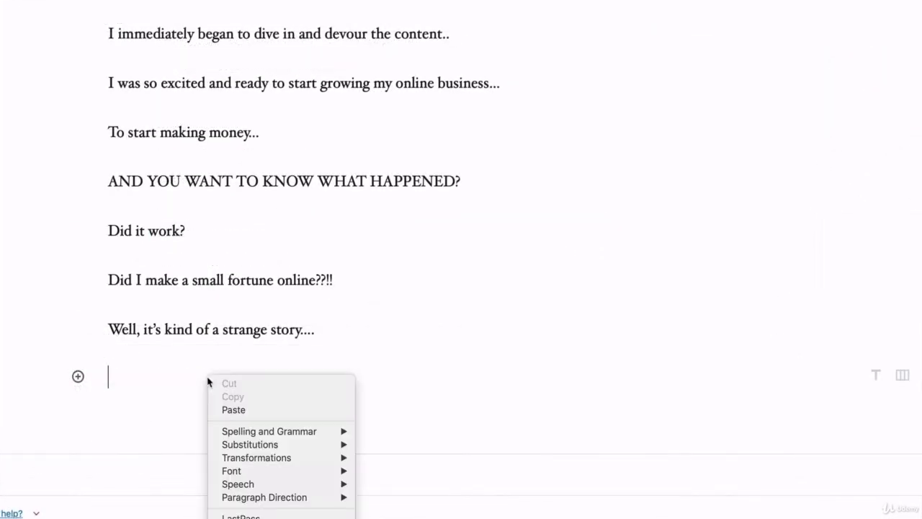
click(228, 278)
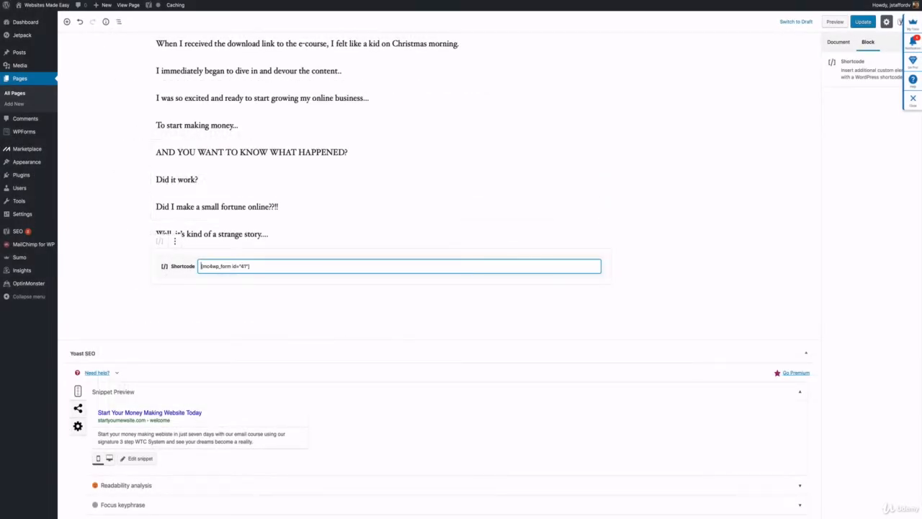
Update the page and check the gallery, the new heading, the story text and the sign-up form on the published page.
click(863, 21)
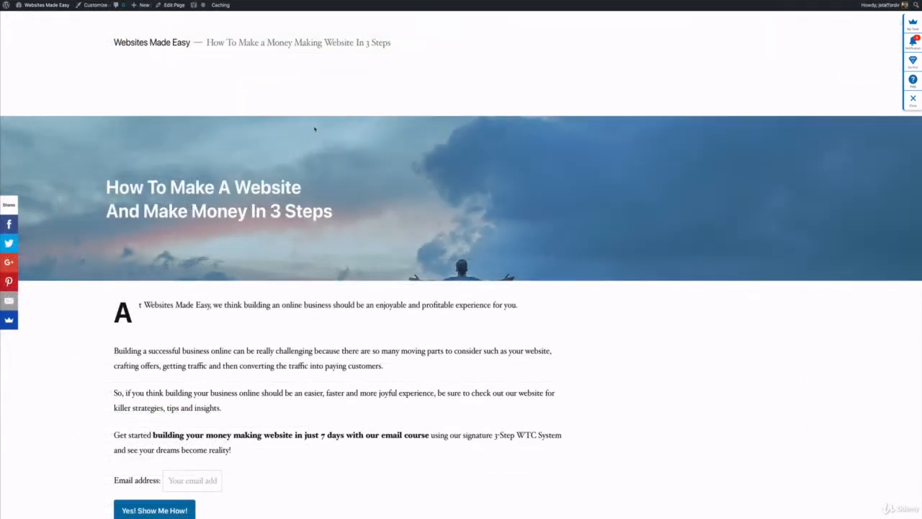
scroll(314, 129, down, 10)
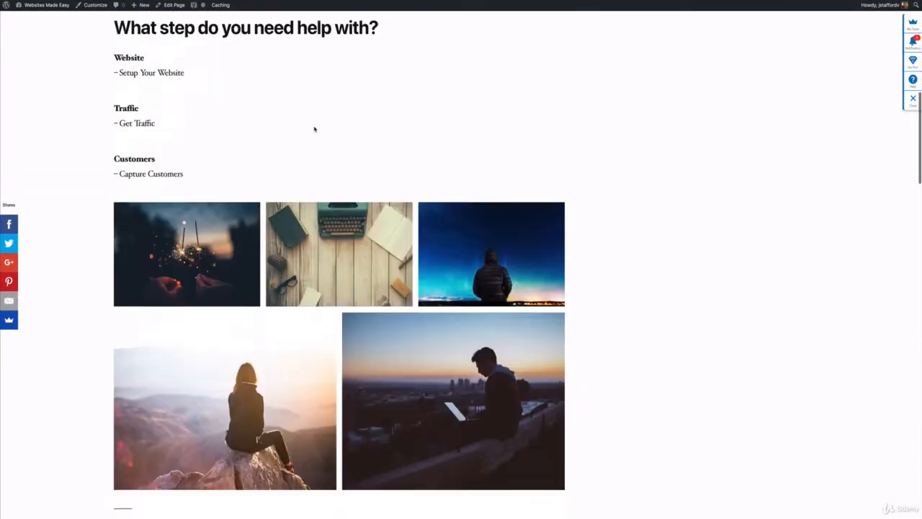
scroll(314, 129, down, 15)
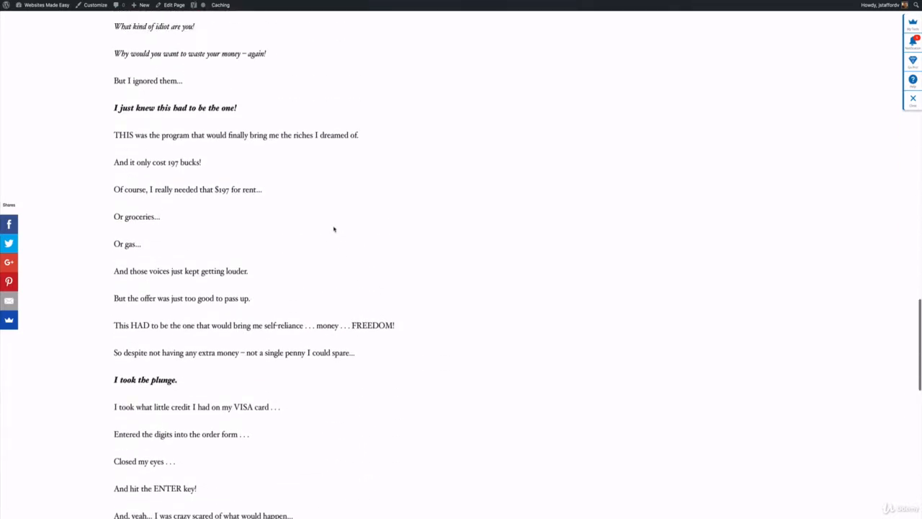
scroll(333, 229, up, 9)
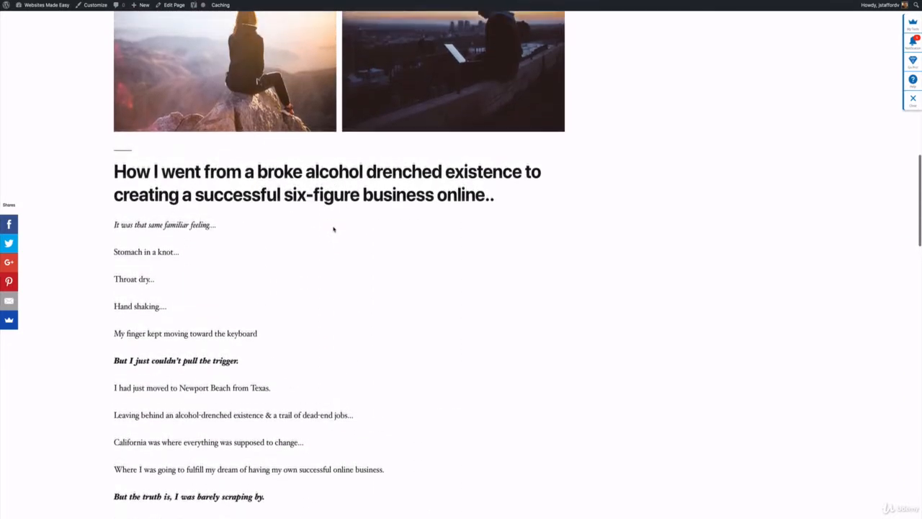
scroll(333, 229, up, 5)
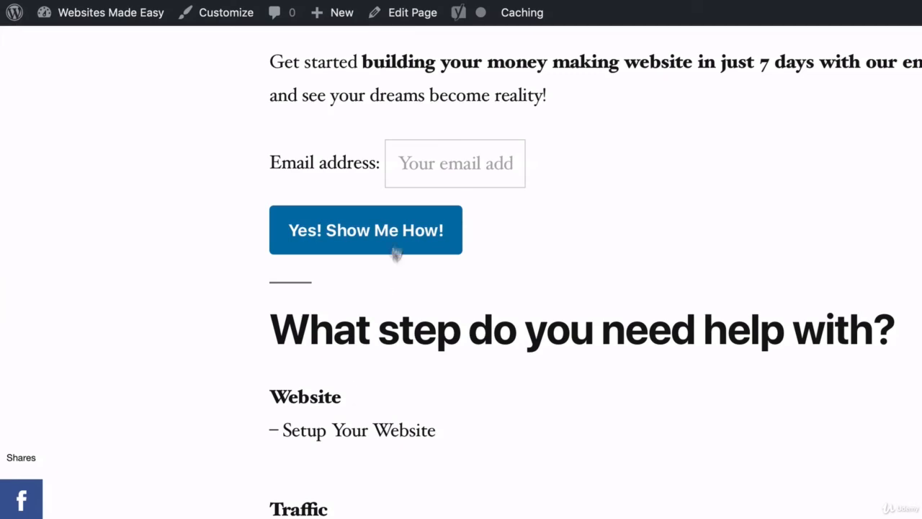
Open the About page for editing and enable a drop cap on its opening paragraph, "At Websites Made Easy...".
click(407, 14)
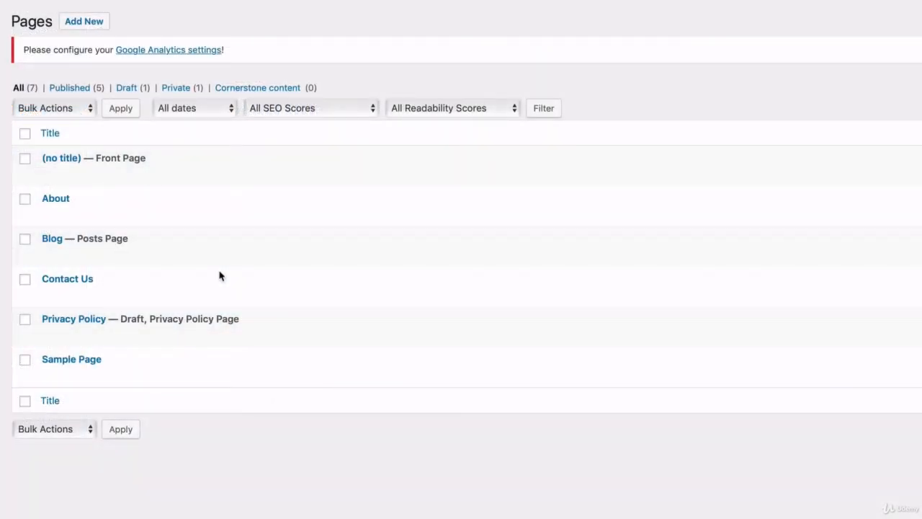
mouse_move(47, 213)
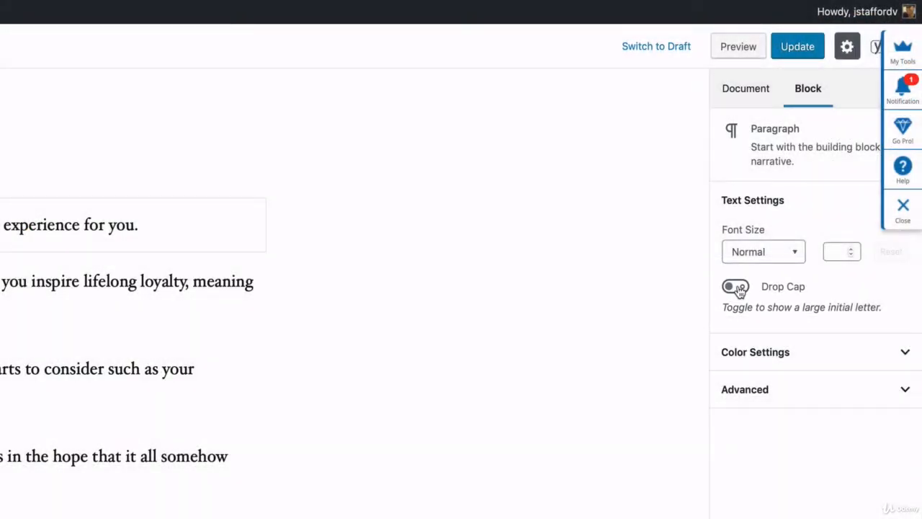
click(736, 287)
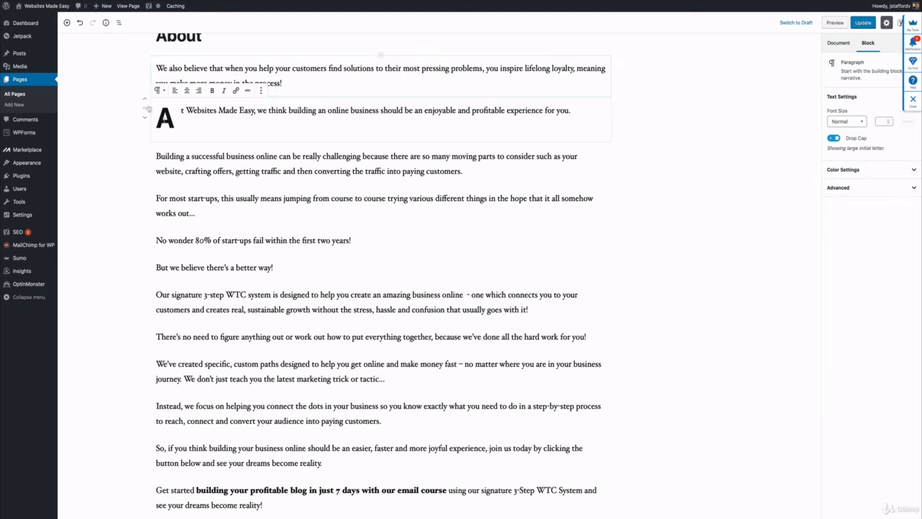
Reorder the "At Websites Made Easy" paragraph so it comes first, directly under the About title, keeping its drop cap on.
click(145, 101)
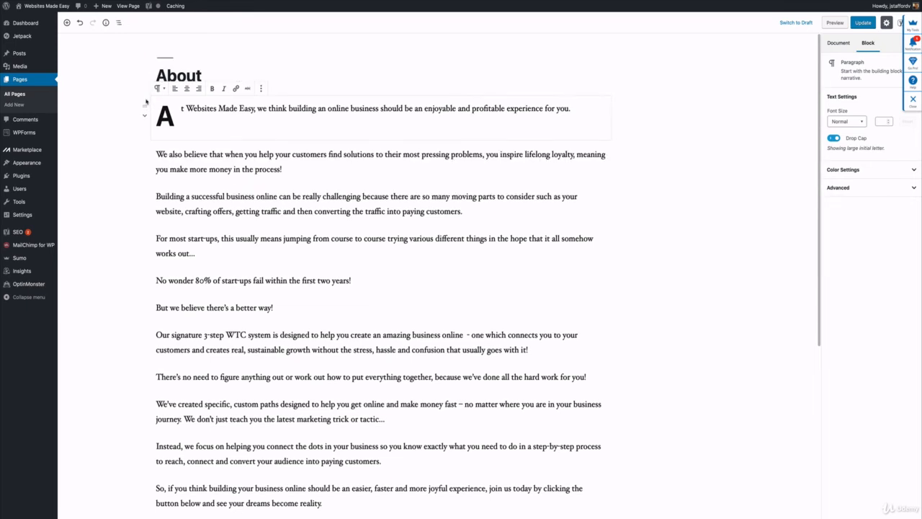
click(145, 118)
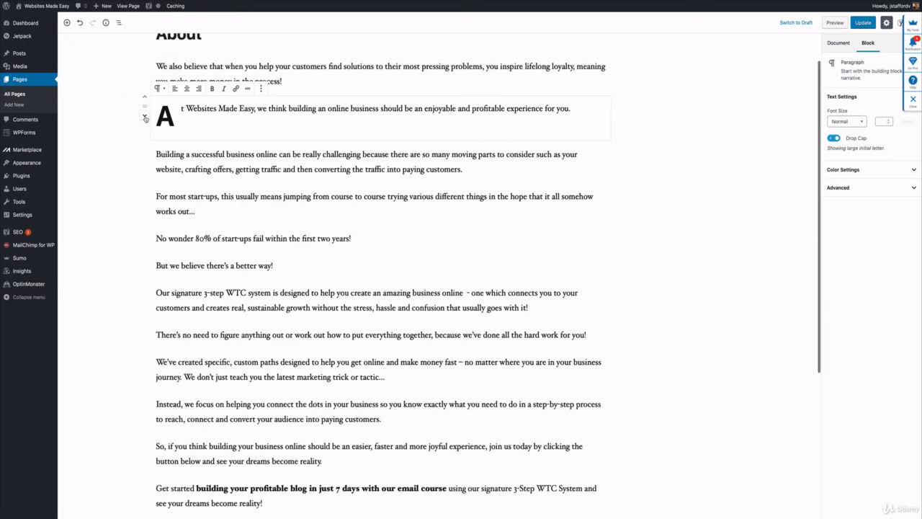
click(145, 118)
click(145, 98)
click(145, 97)
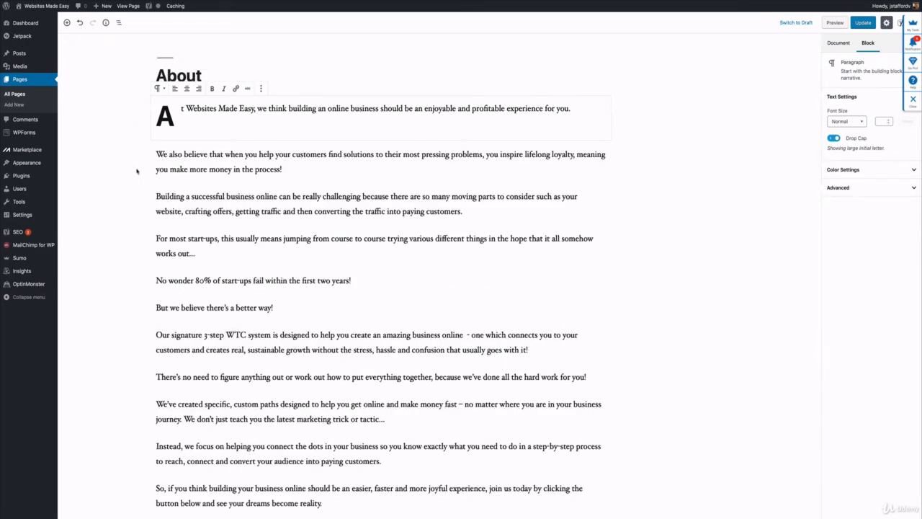
click(185, 124)
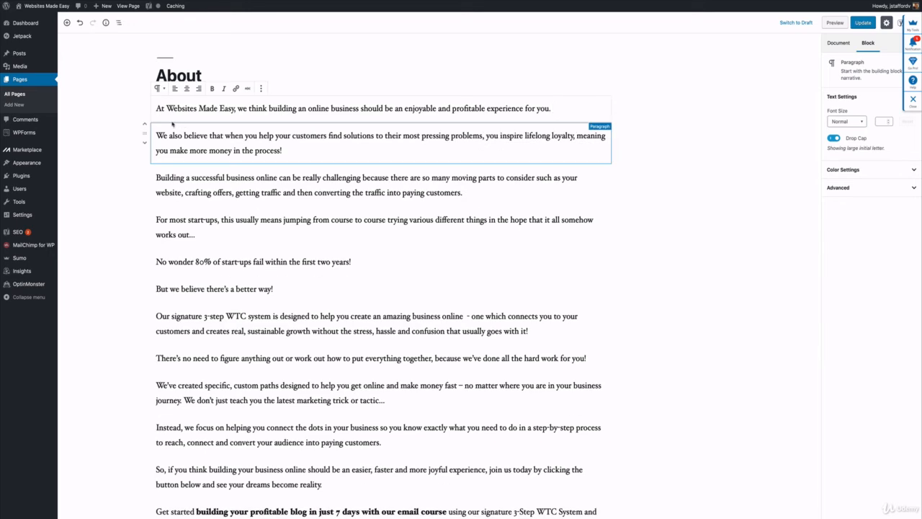
click(833, 138)
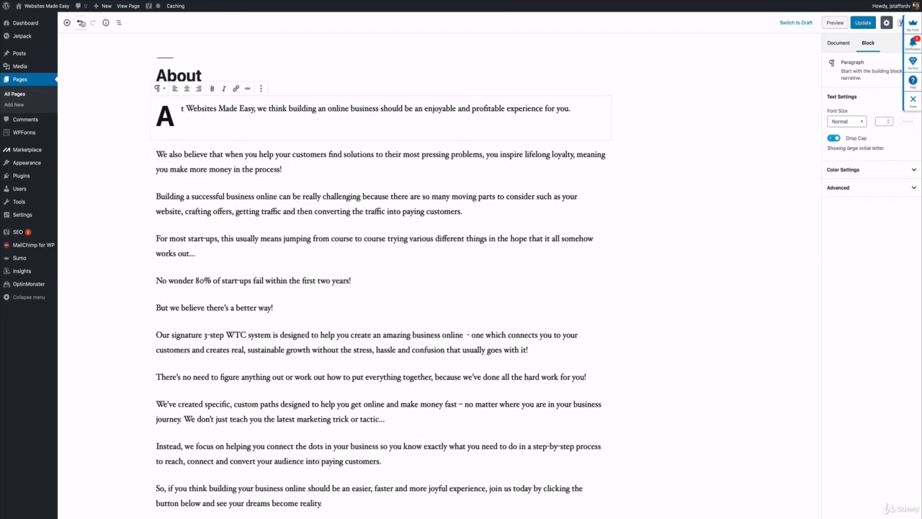
Insert a Cover block above the opening paragraph of the About page and upload the image file "about" into it.
click(67, 23)
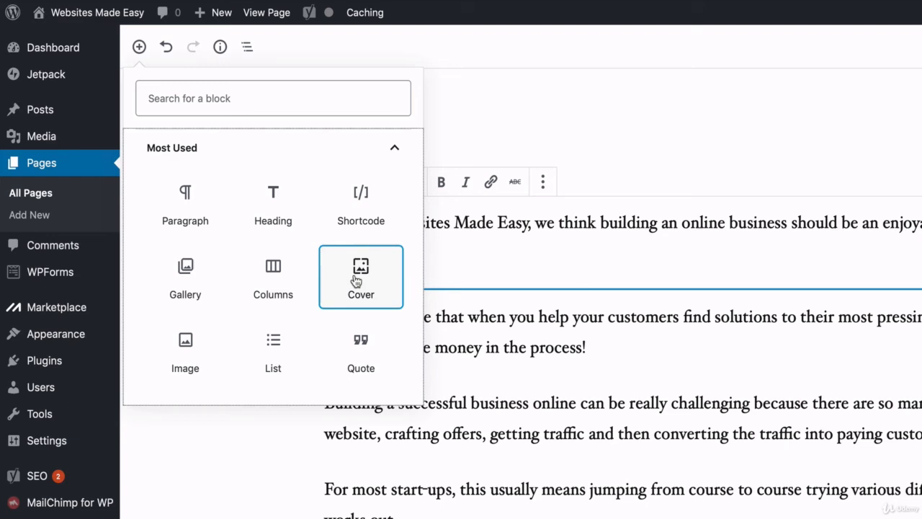
click(358, 278)
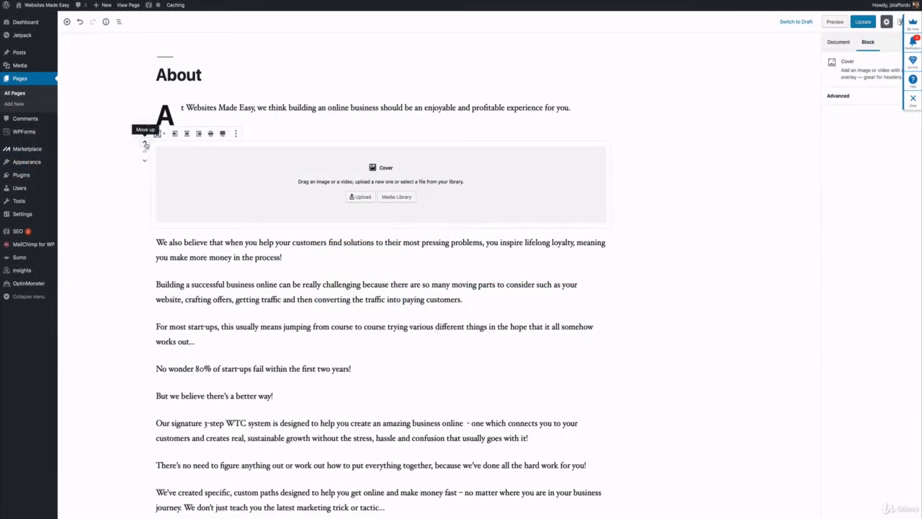
click(145, 143)
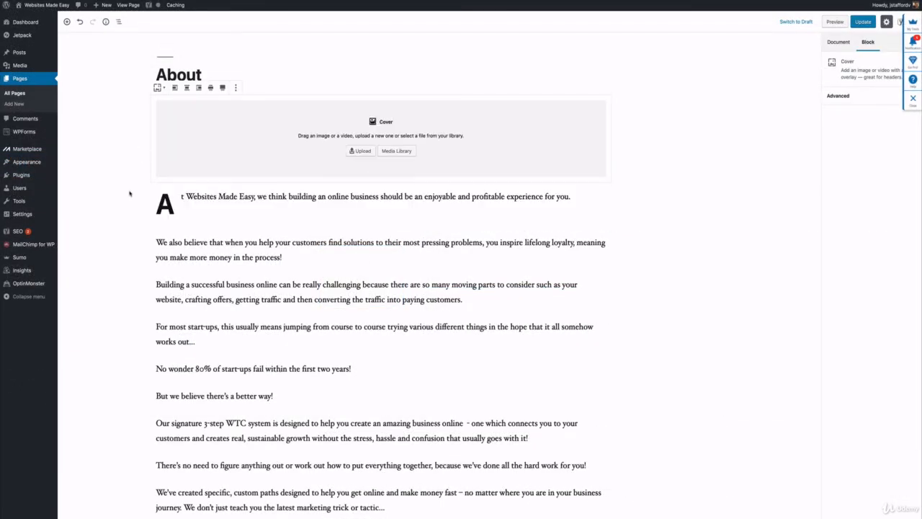
click(360, 152)
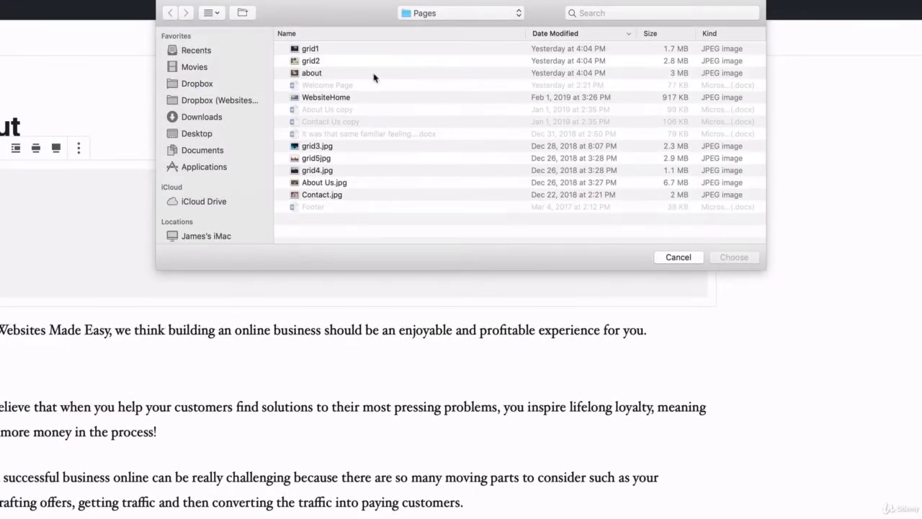
click(373, 74)
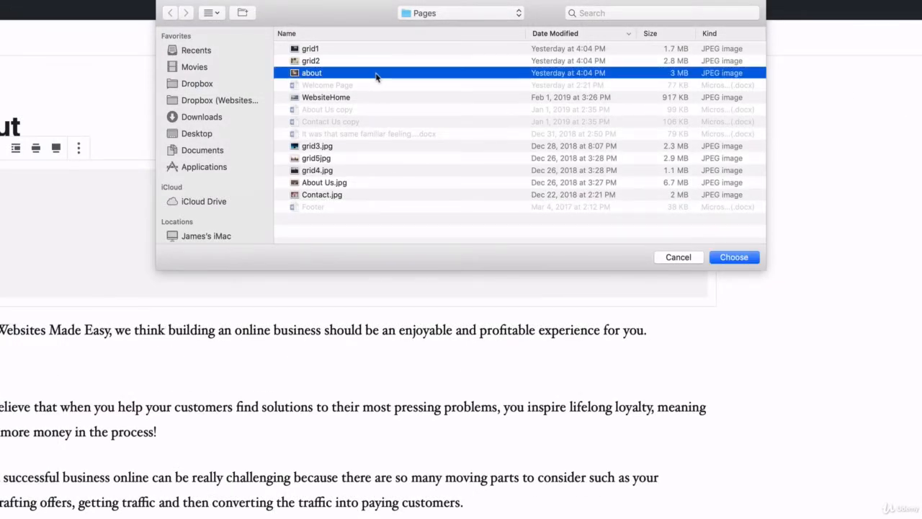
click(742, 257)
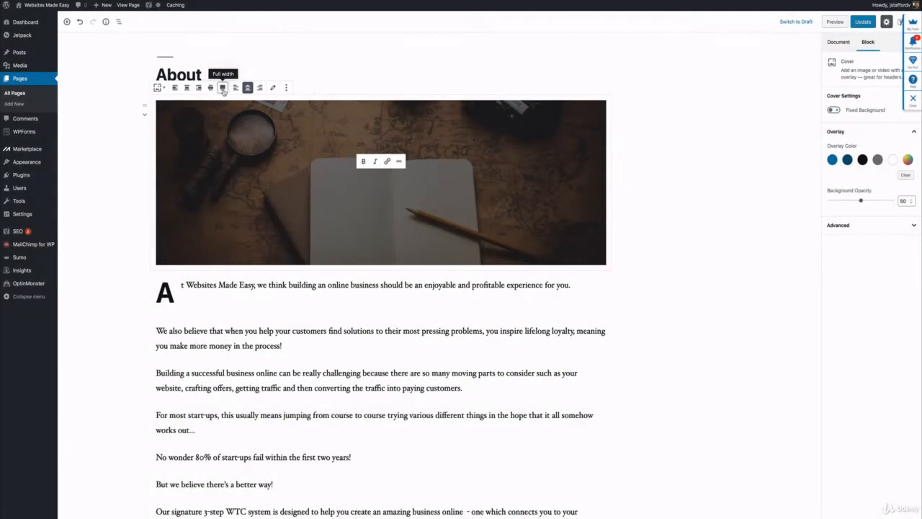
Make the cover image full width, set its background opacity to 0 and enable Fixed Background.
click(223, 88)
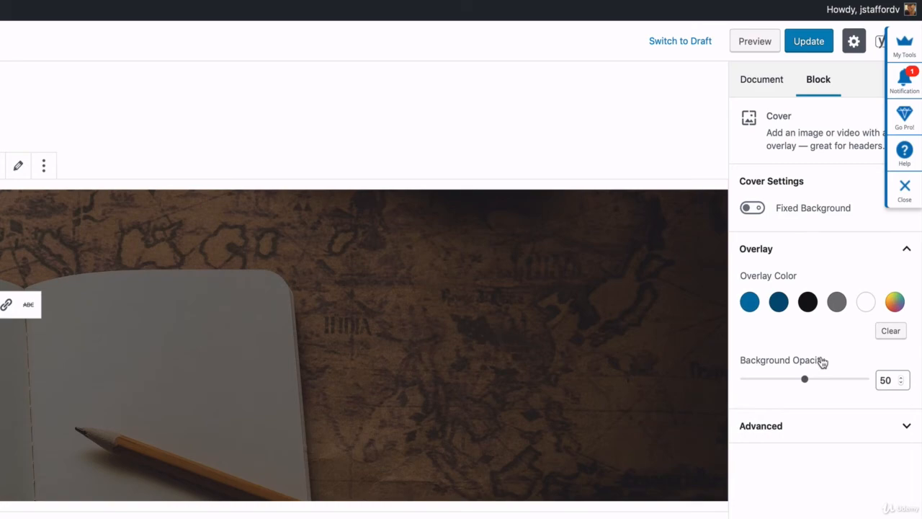
drag(805, 380, 746, 383)
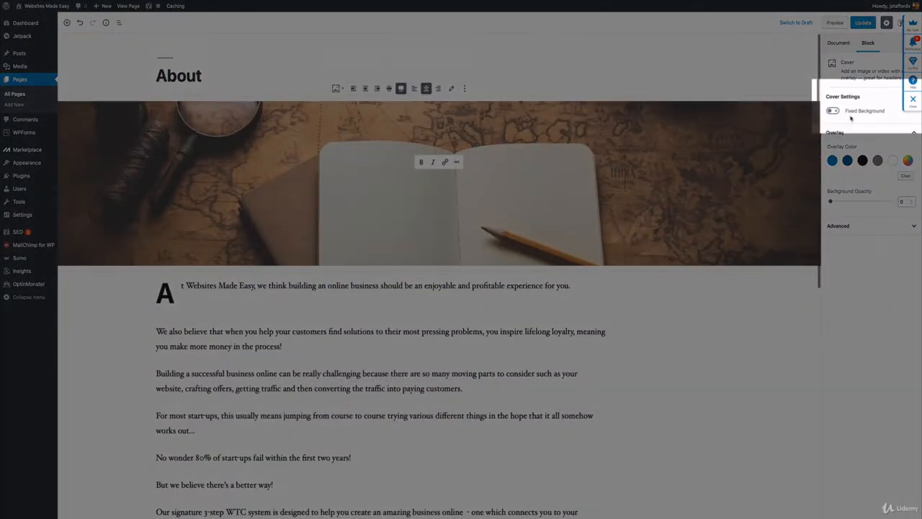
click(834, 110)
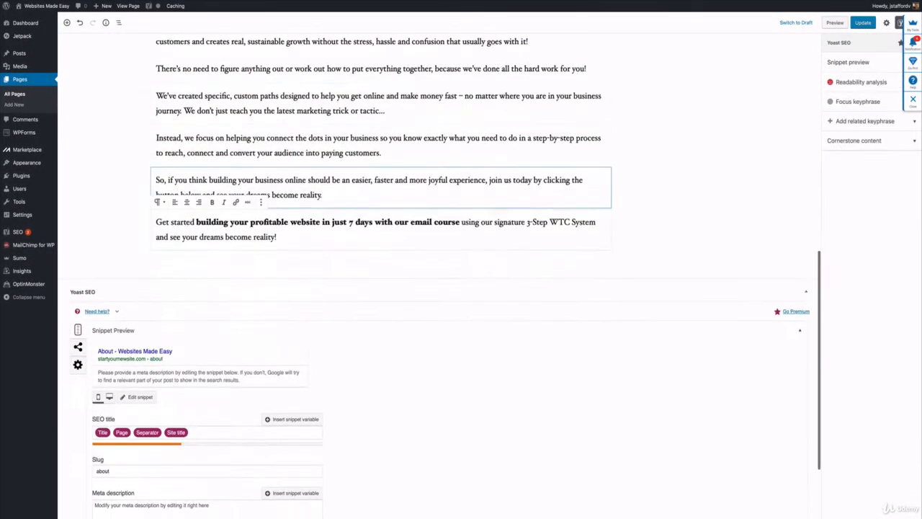
Copy the whole closing paragraph, "Get started building your profitable website in just 7 days with our email course...".
scroll(325, 228, down, 1)
scroll(327, 227, up, 1)
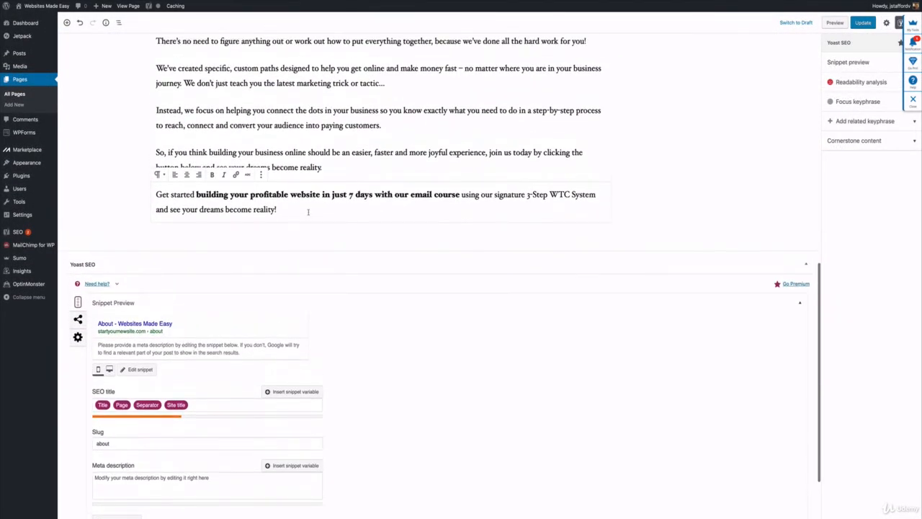
drag(277, 209, 156, 193)
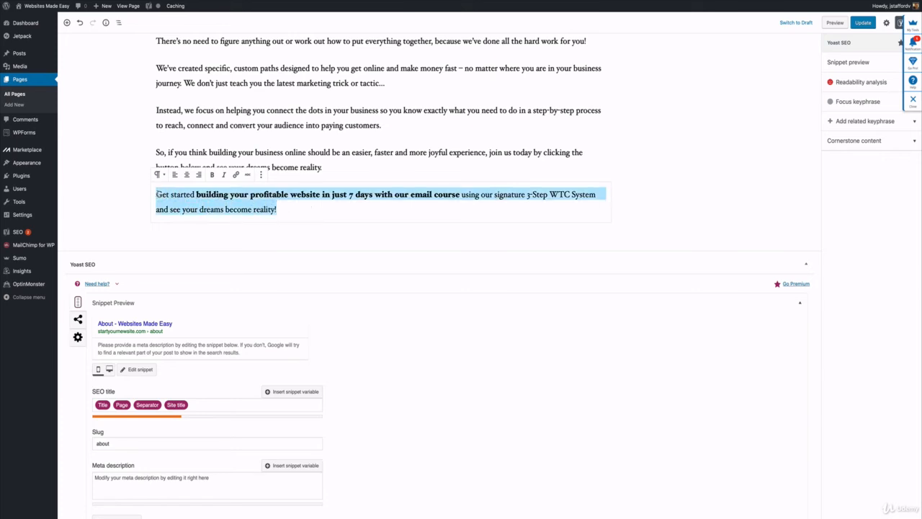
right_click(188, 198)
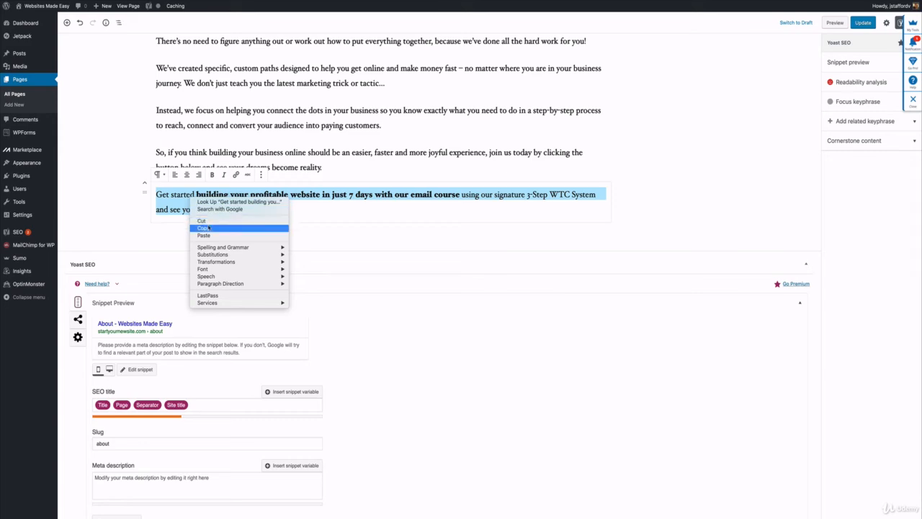
click(208, 227)
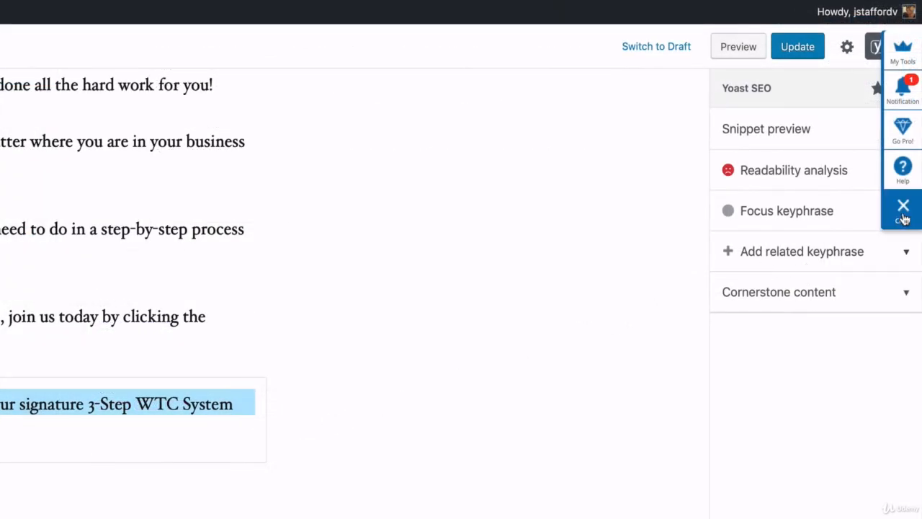
Close the Sumo overlay and paste the copied closing paragraph as the About page's Yoast SEO meta description.
click(903, 219)
click(878, 49)
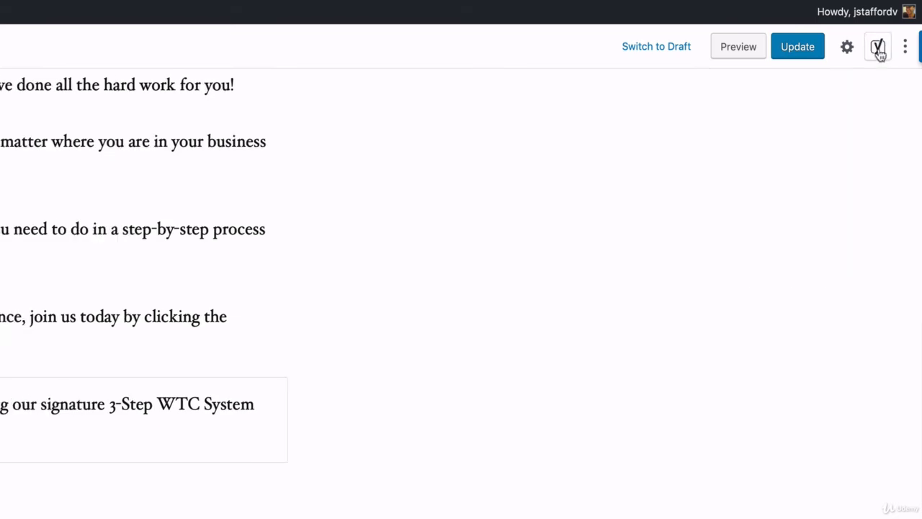
click(878, 49)
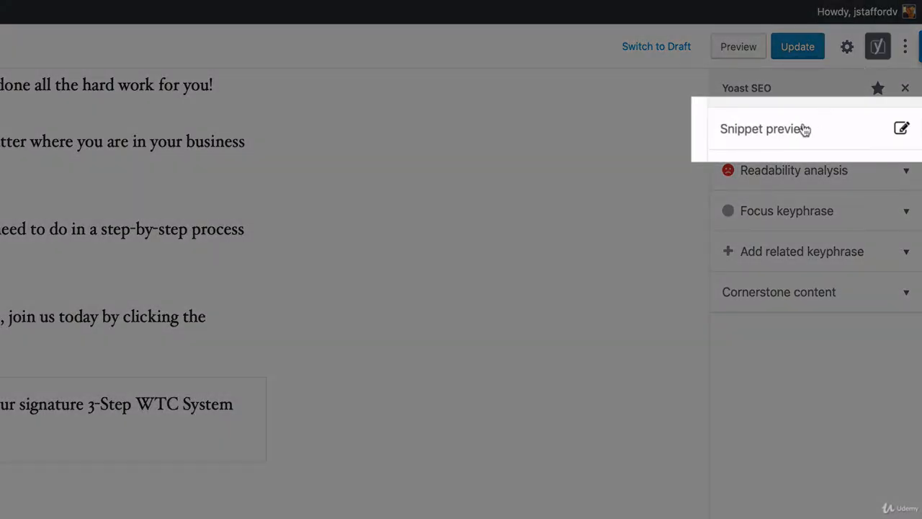
click(804, 130)
click(364, 340)
right_click(364, 345)
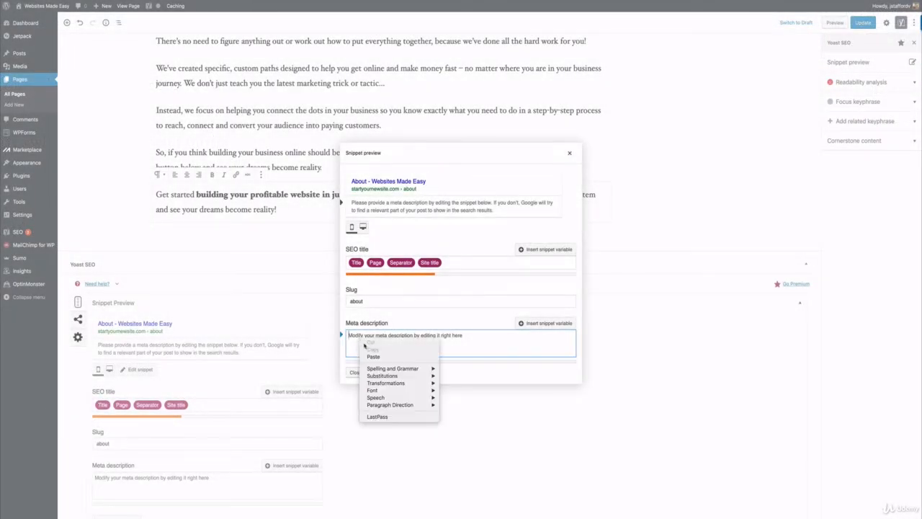
click(369, 356)
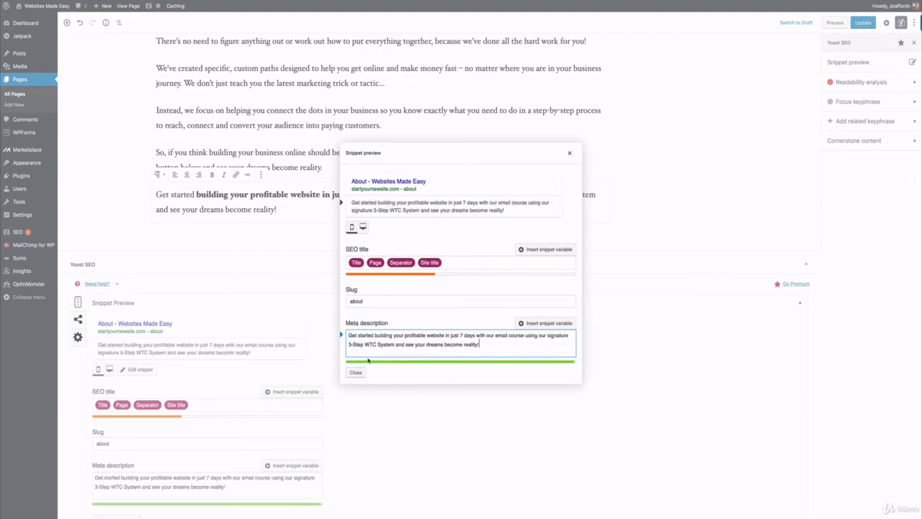
click(356, 373)
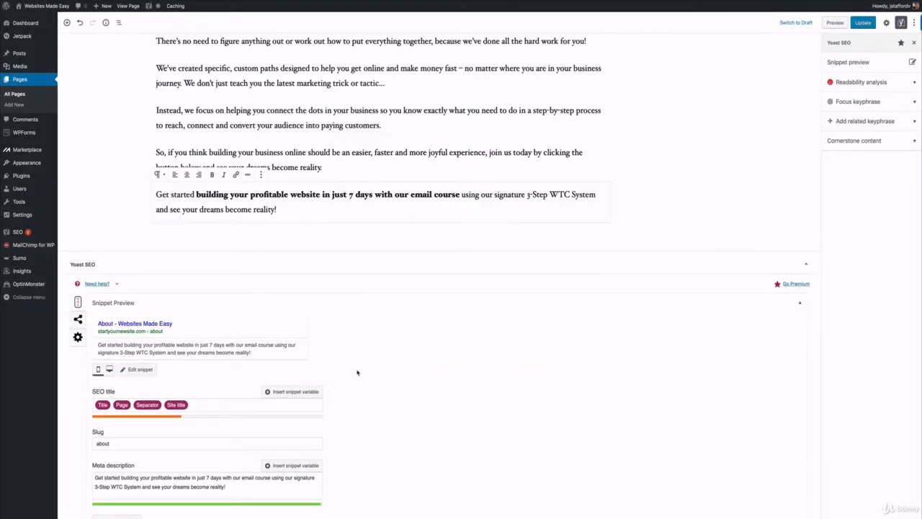
Open the MailChimp for WP form WTC again and copy its shortcode [mc4wp_form id="41"] for the About page.
scroll(356, 372, up, 5)
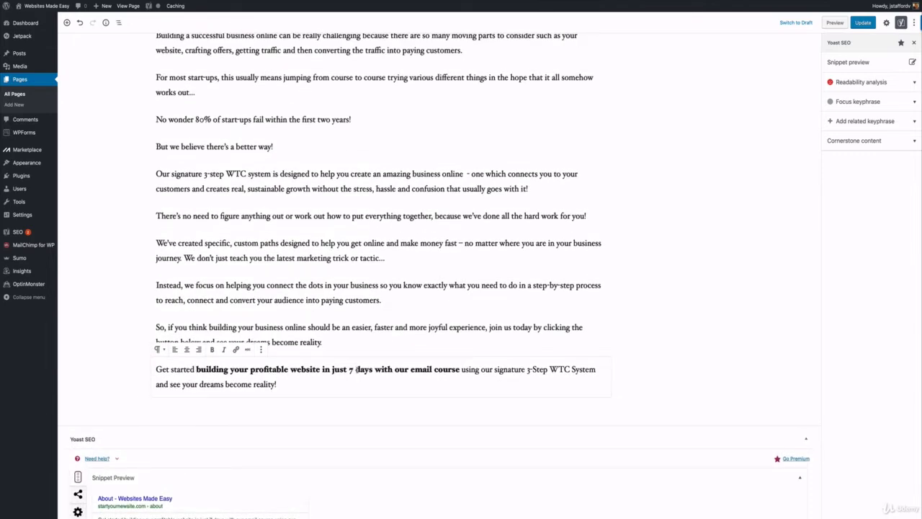
scroll(355, 370, down, 1)
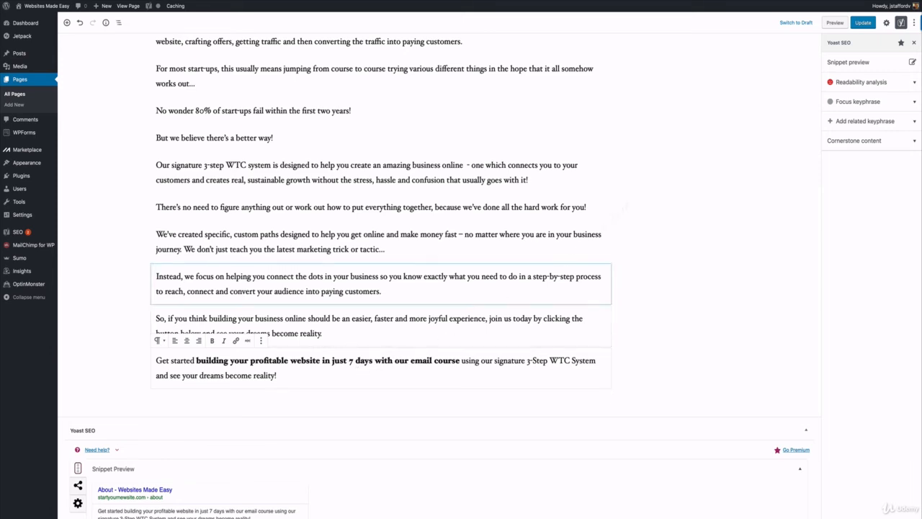
mouse_move(47, 247)
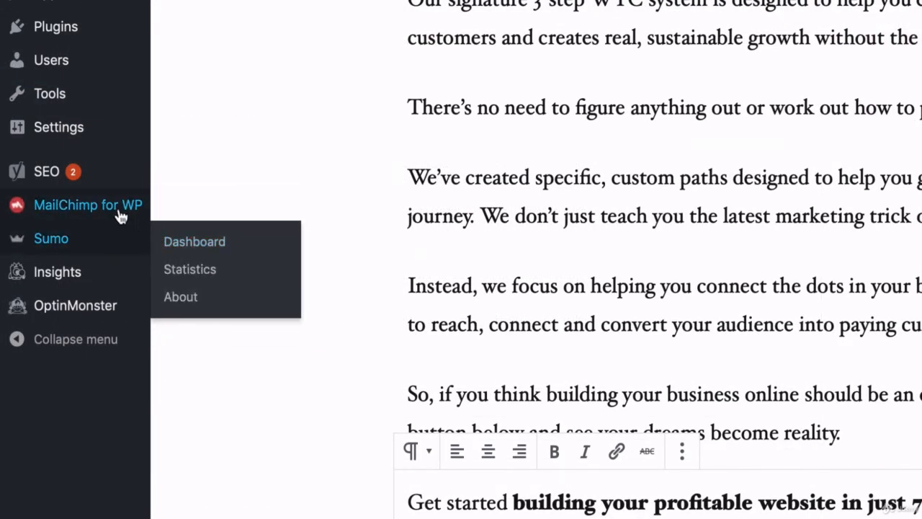
click(170, 240)
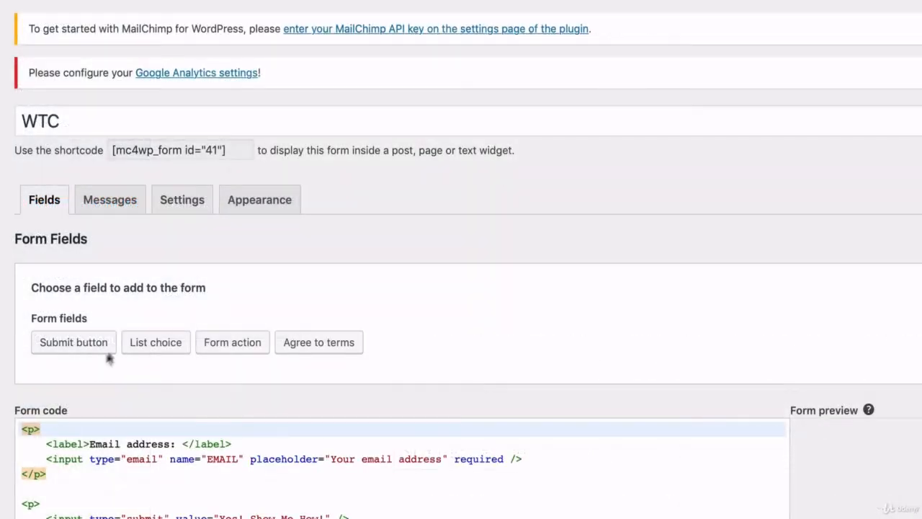
click(222, 154)
right_click(219, 149)
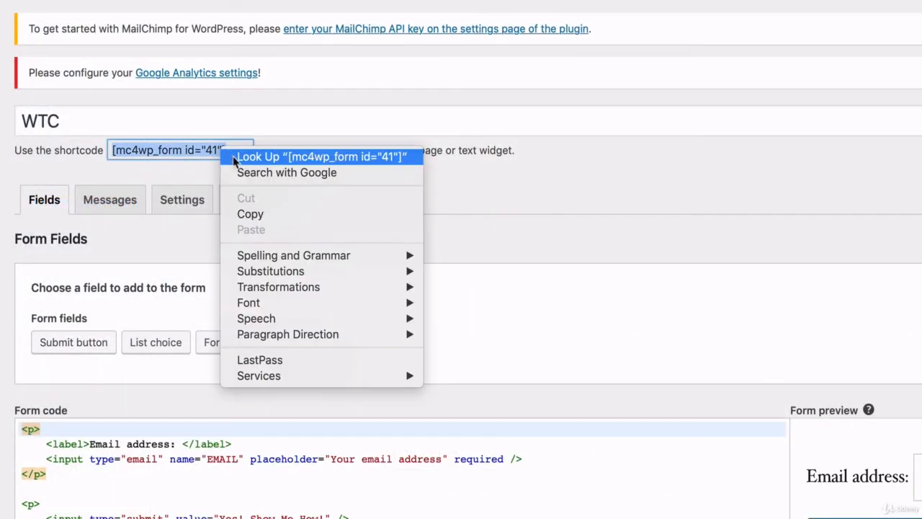
click(249, 216)
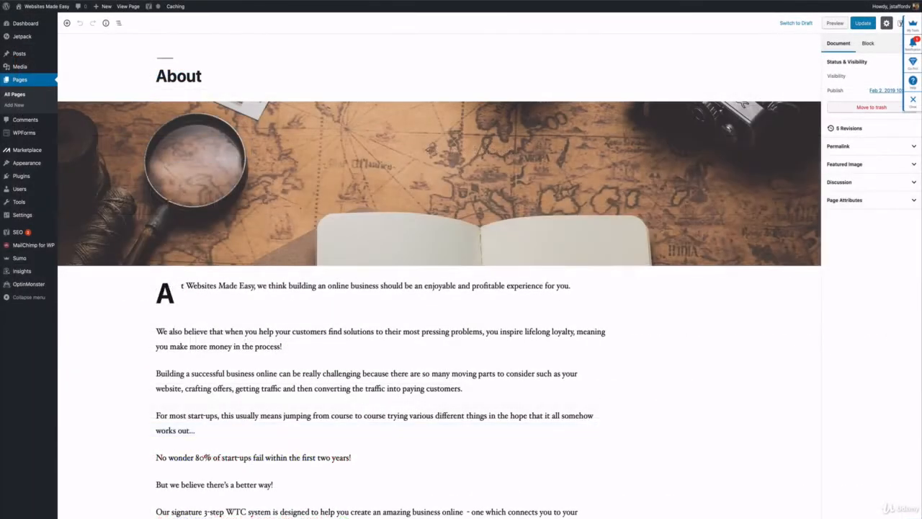
Add the sign-up form shortcode [mc4wp_form id="41"] in a new block below the About page's closing paragraph and update the page.
scroll(321, 169, down, 10)
scroll(321, 169, down, 5)
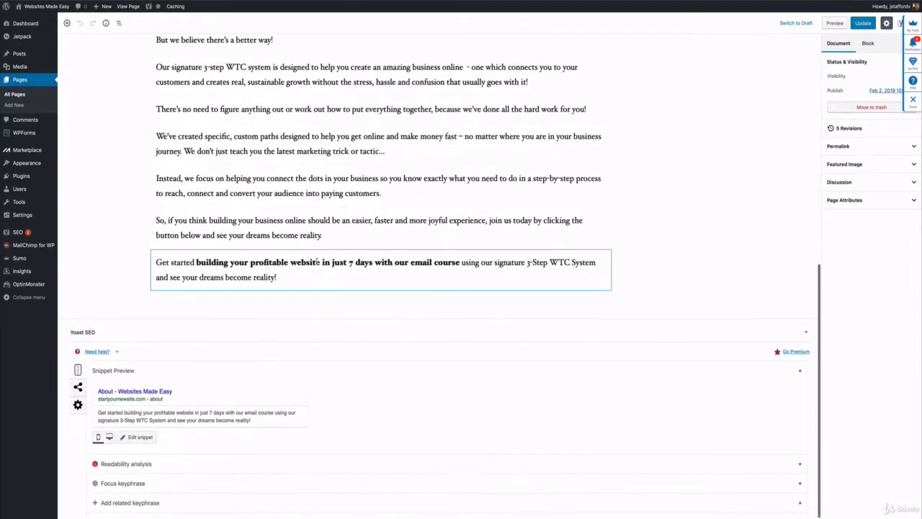
click(317, 264)
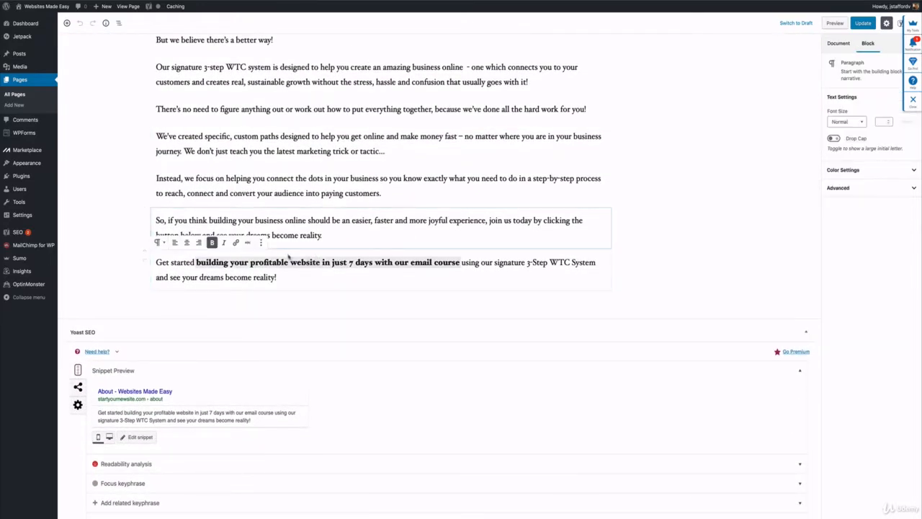
click(295, 280)
key(Return)
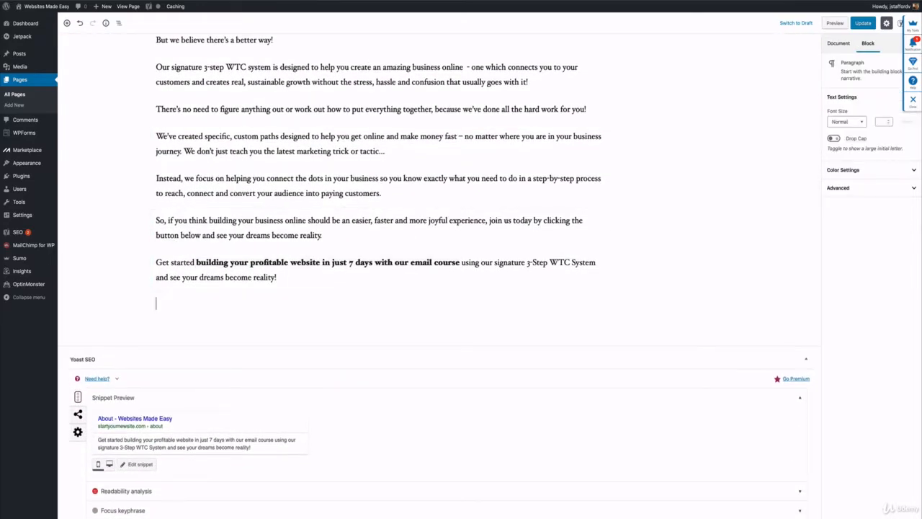
key(ctrl+v)
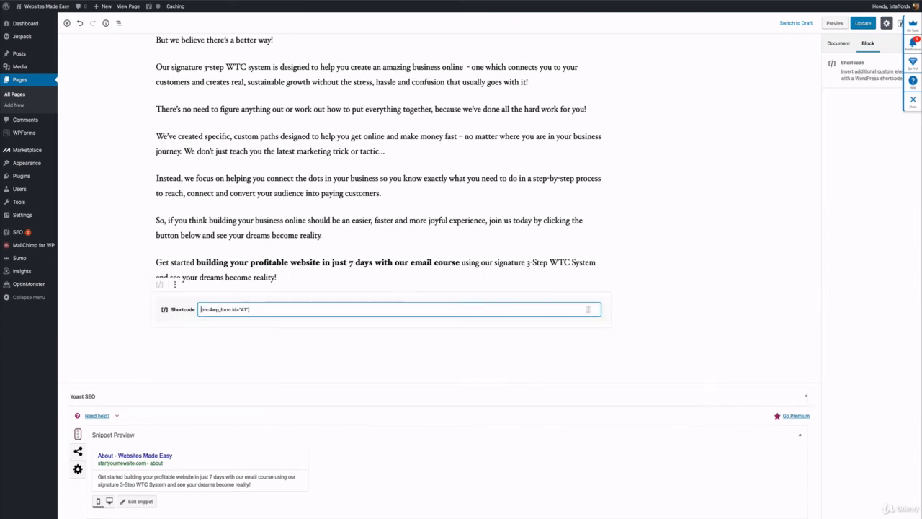
click(861, 25)
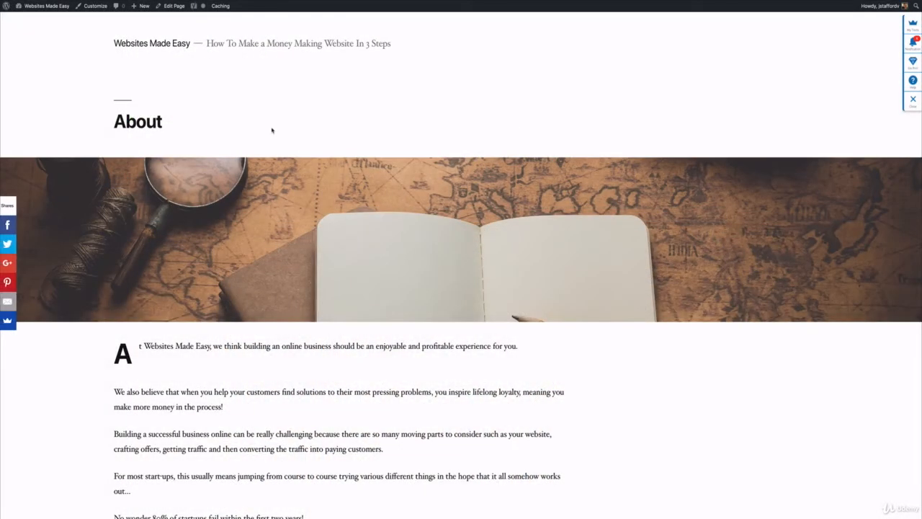
Look over the published About page, return to the list of all pages and open the Contact Us page for editing.
scroll(272, 130, down, 5)
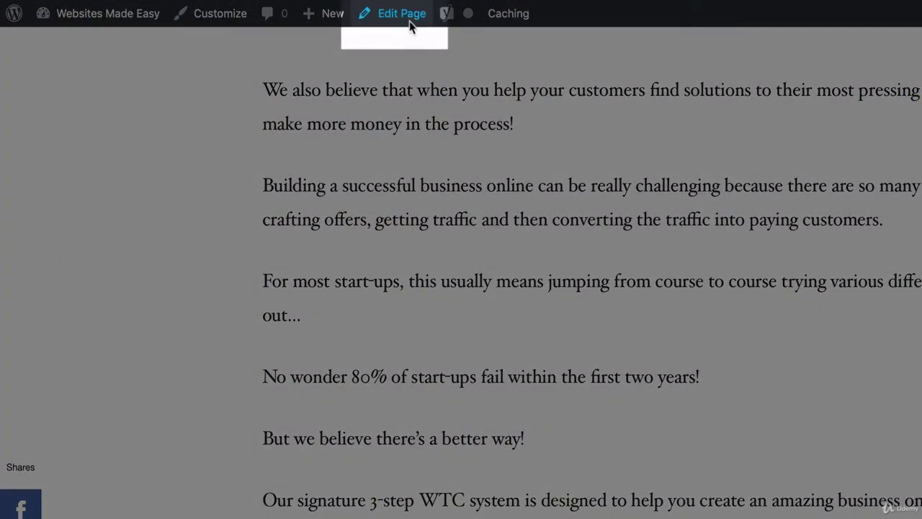
click(409, 16)
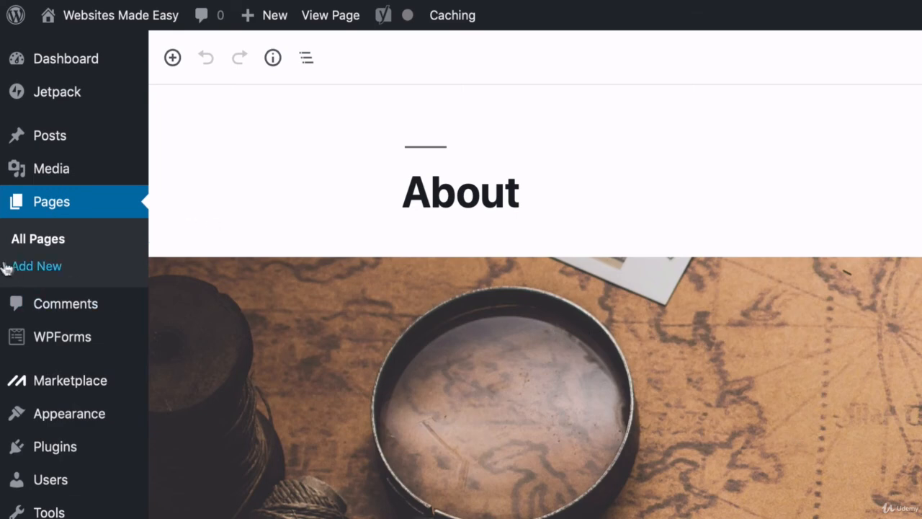
click(52, 248)
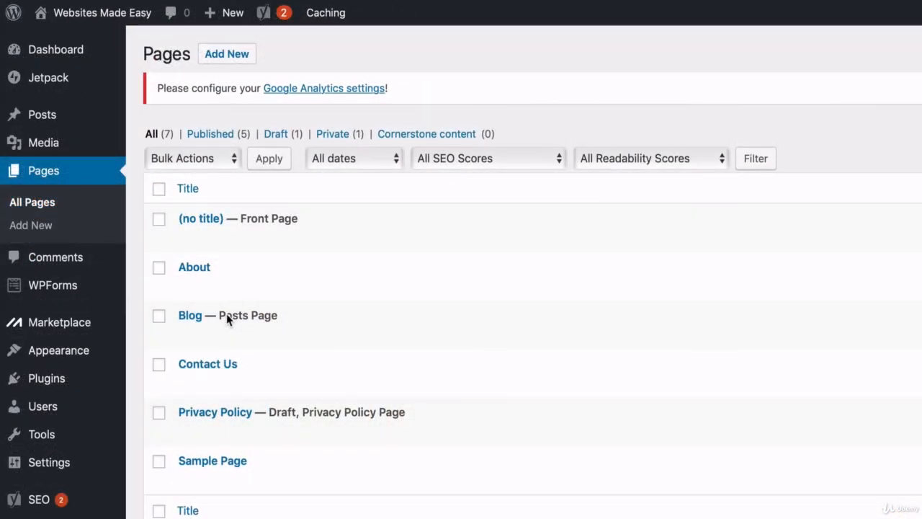
mouse_move(196, 380)
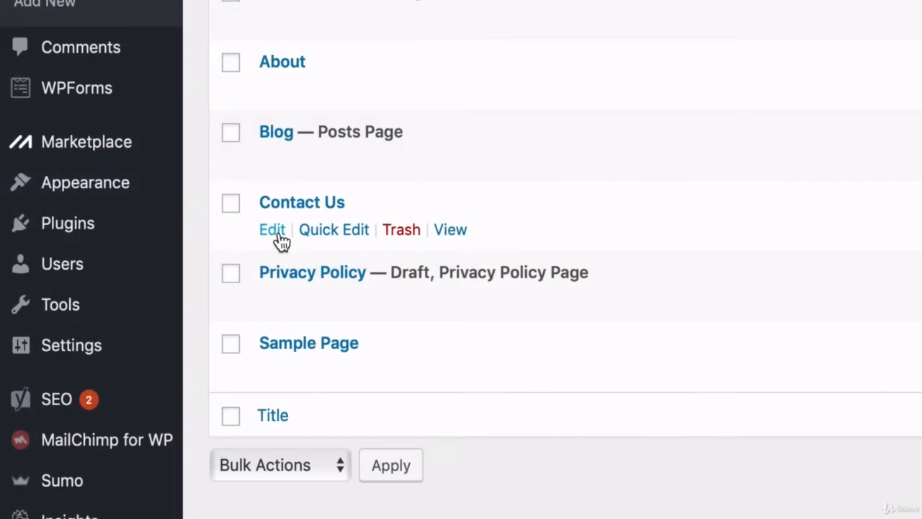
click(277, 232)
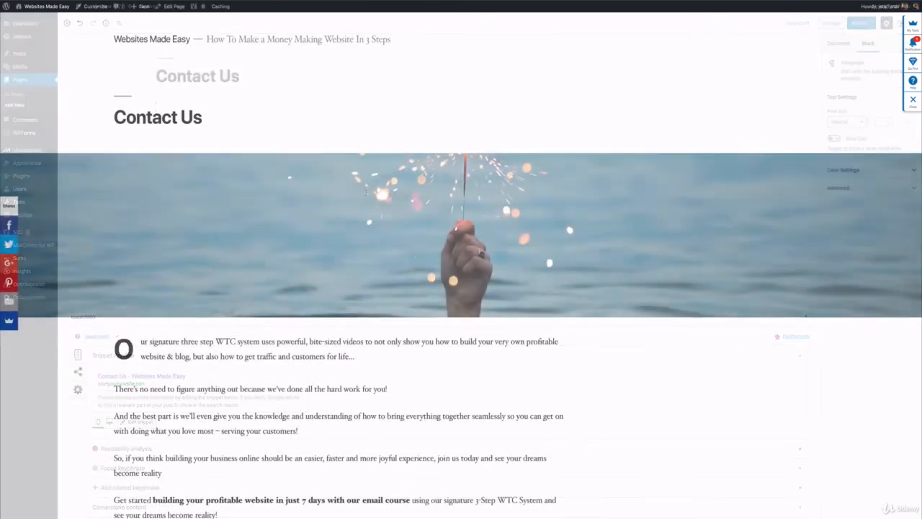
Examine the published Contact Us page's cover image, drop cap, sign-up form, contact details and social media links.
scroll(461, 288, down, 3)
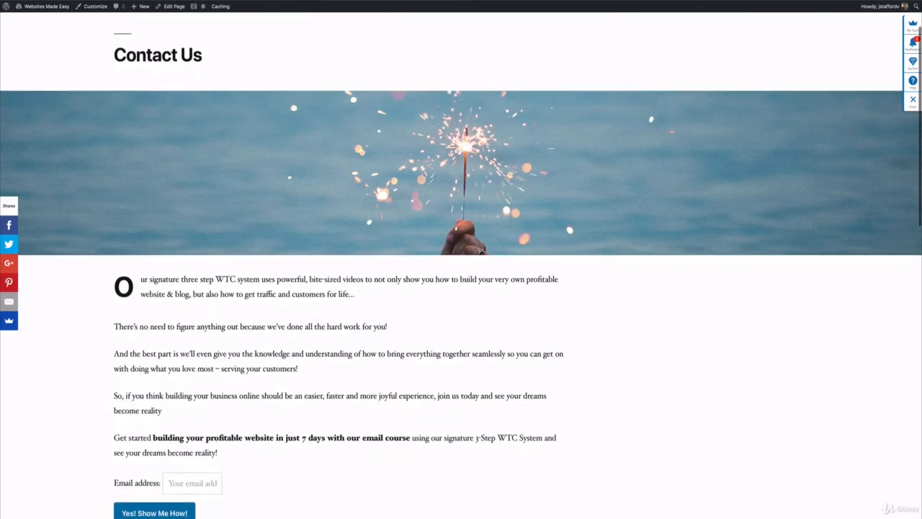
scroll(461, 288, down, 3)
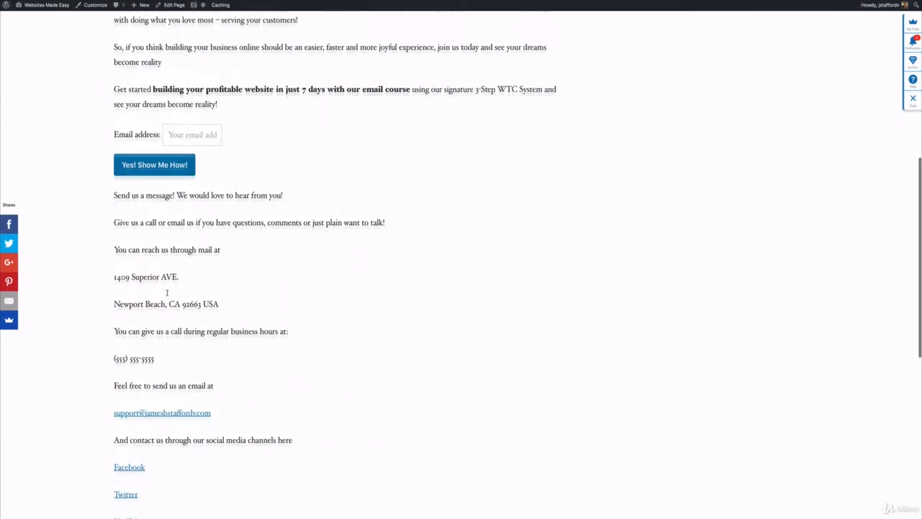
scroll(178, 199, up, 1)
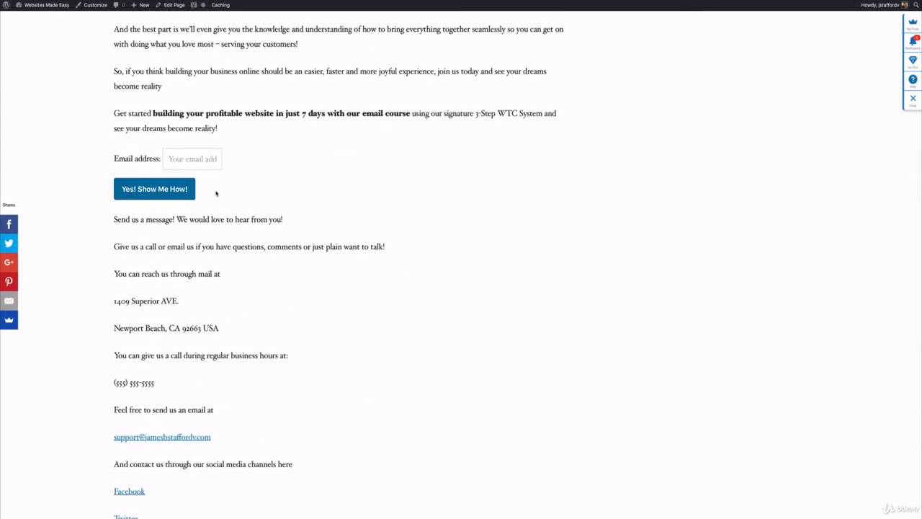
scroll(216, 193, up, 4)
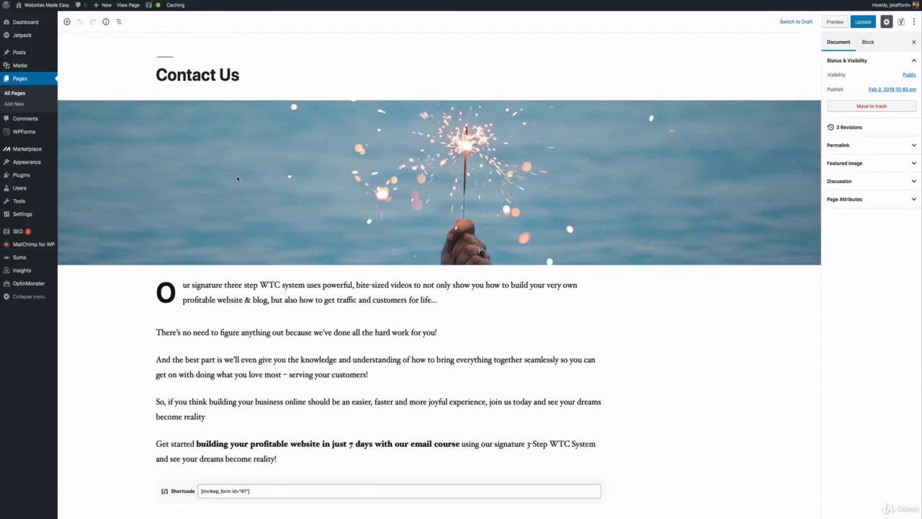
Inspect the Facebook link in the Contact Us page editor and view the published page again.
scroll(209, 223, down, 15)
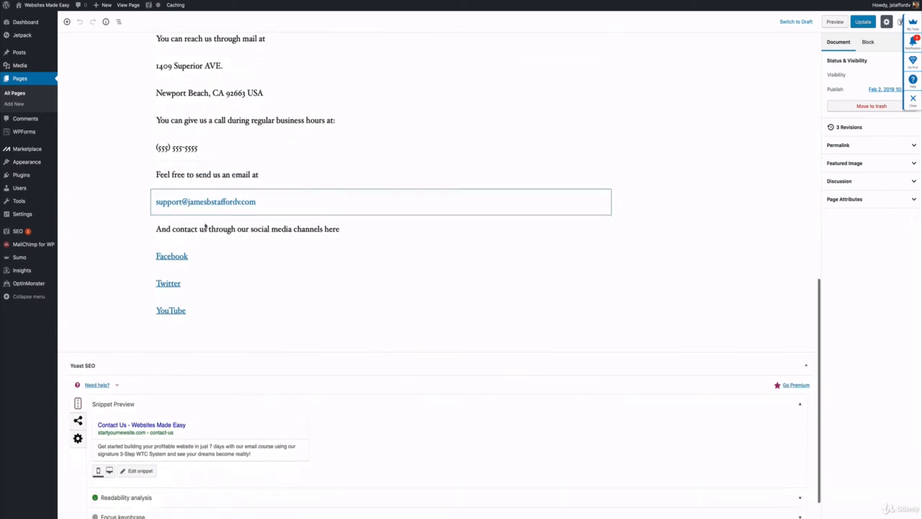
click(162, 255)
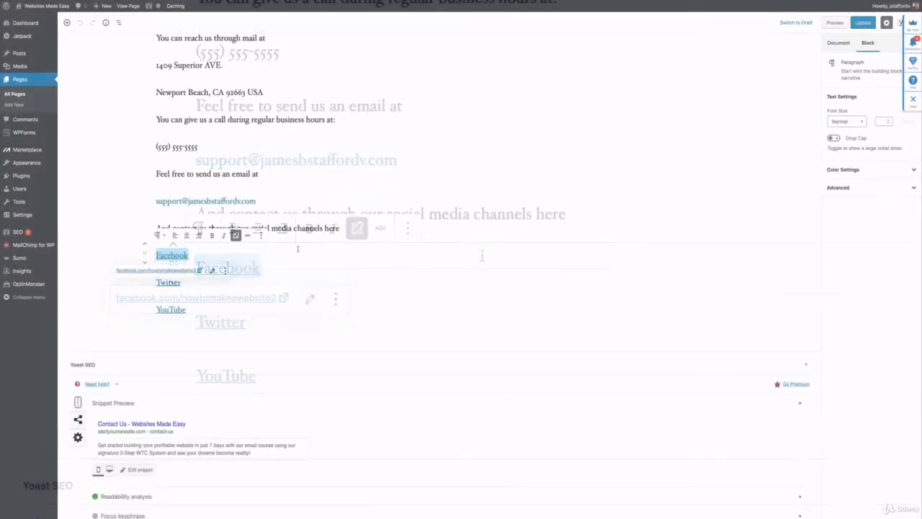
scroll(360, 237, up, 15)
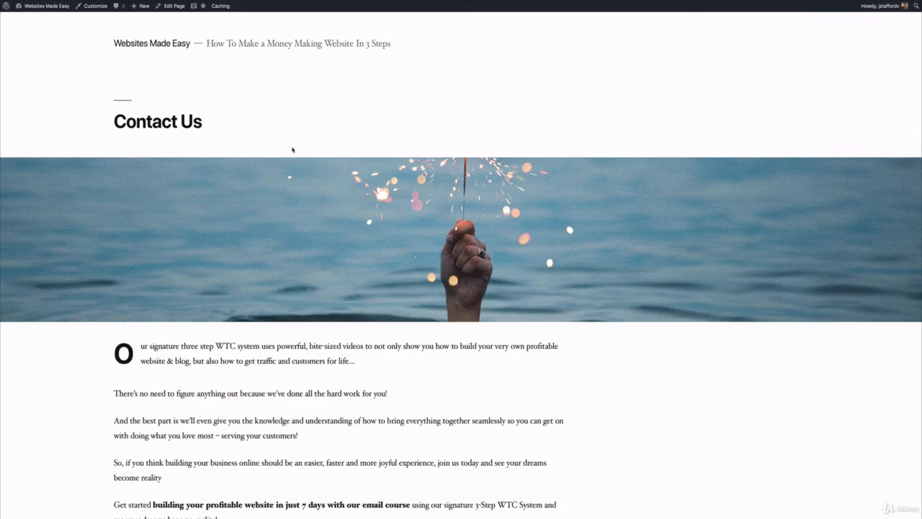
scroll(293, 150, down, 6)
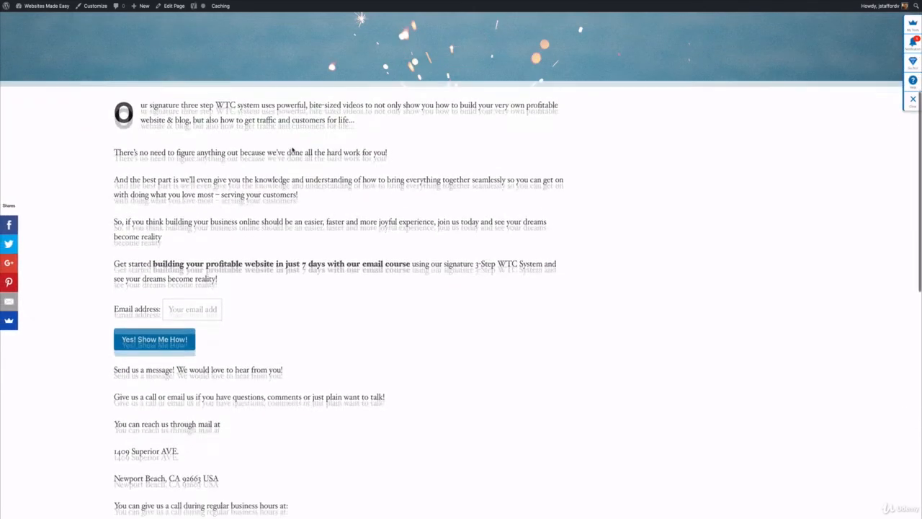